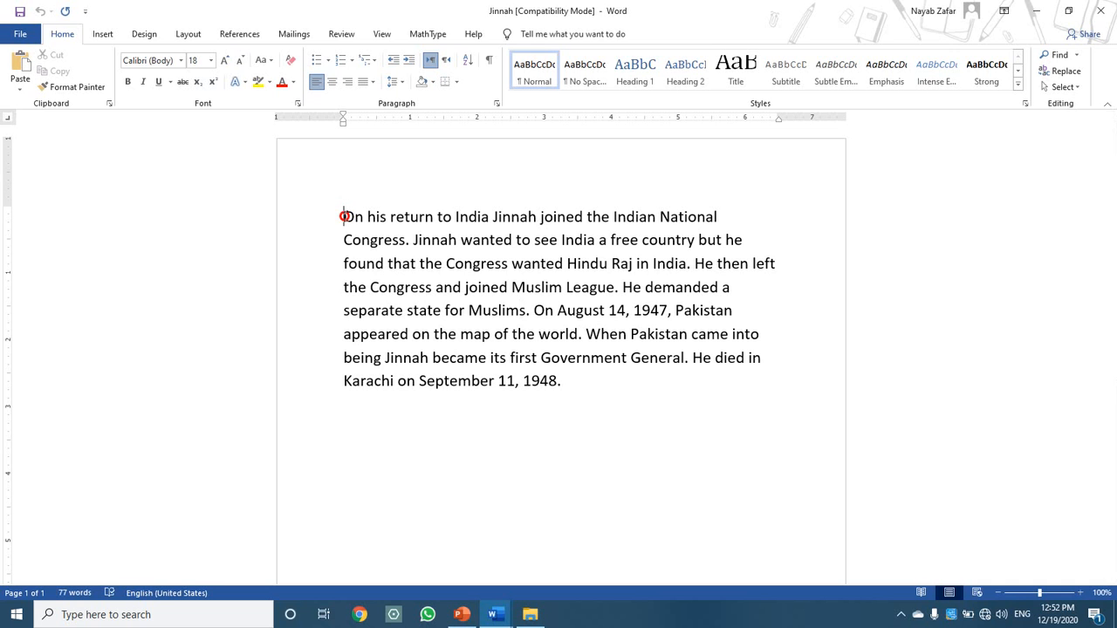
Select the paragraph's first sentence, ending with "Indian National Congress.", and clear the selection.
{"action": "left_click_drag", "start_coordinate": [345, 217], "coordinate": [401, 241]}
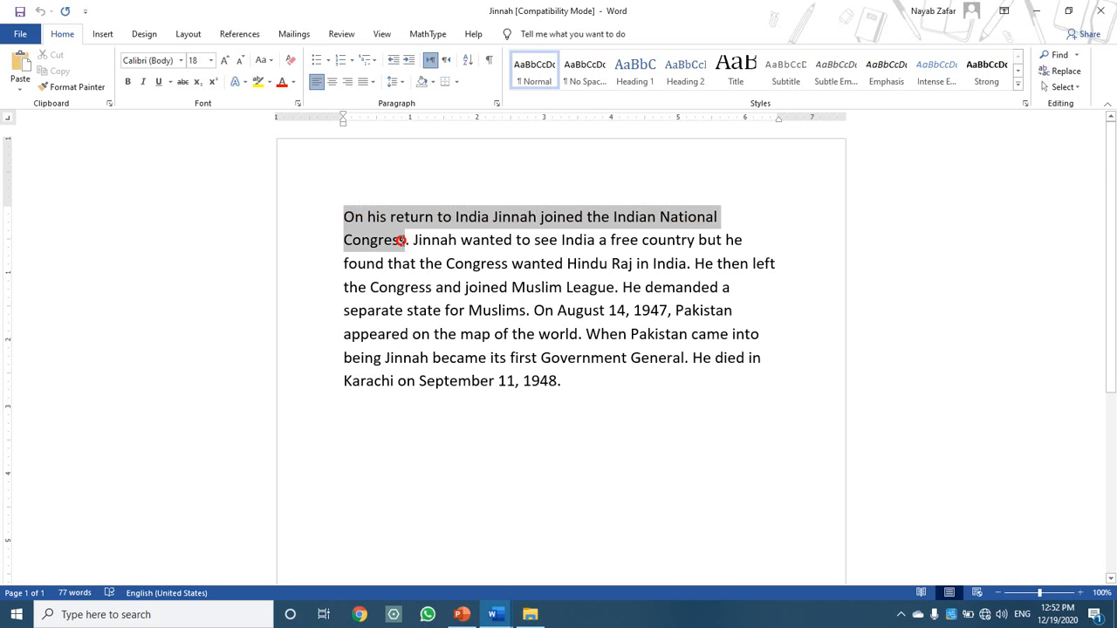
{"action": "left_click_drag", "start_coordinate": [400, 241], "coordinate": [407, 242]}
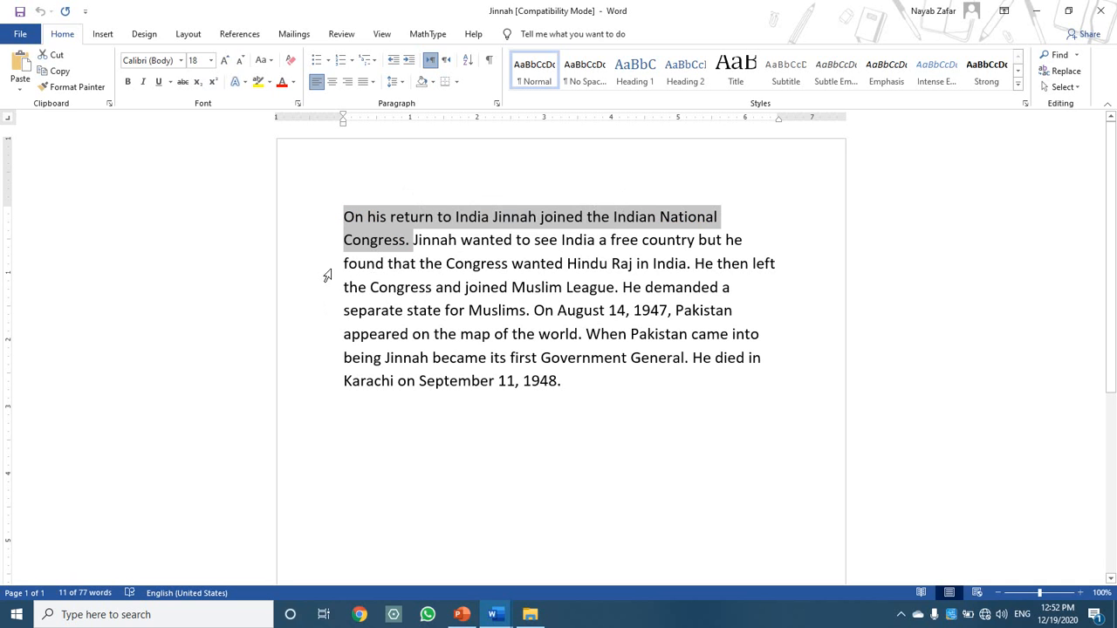
{"action": "left_click", "coordinate": [481, 262]}
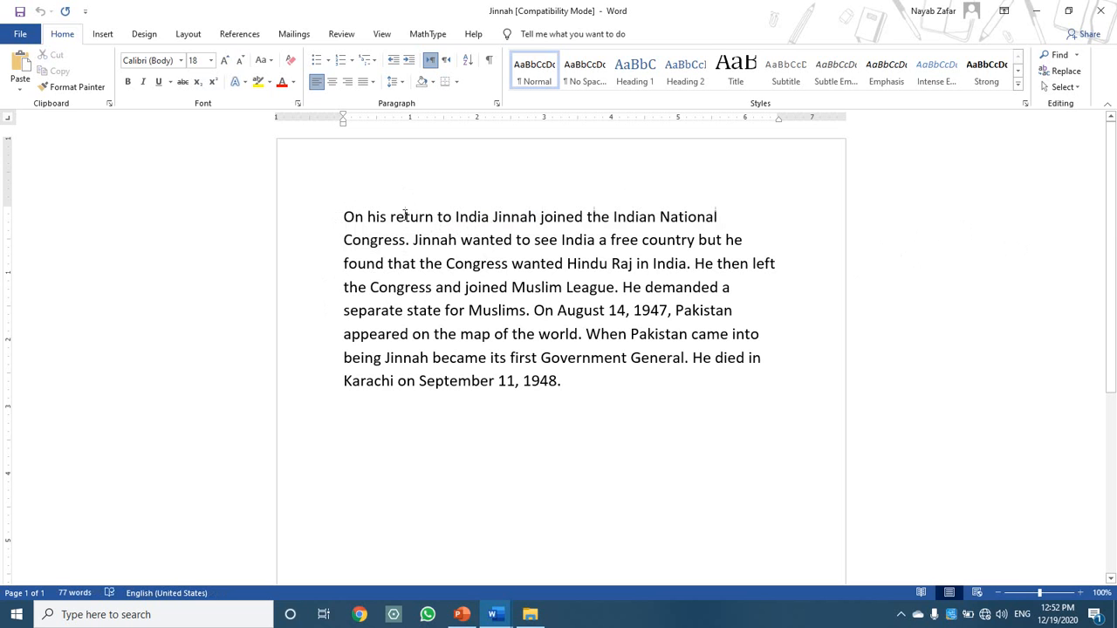
Select the entire paragraph at once and deselect it.
{"action": "triple_click", "coordinate": [316, 230]}
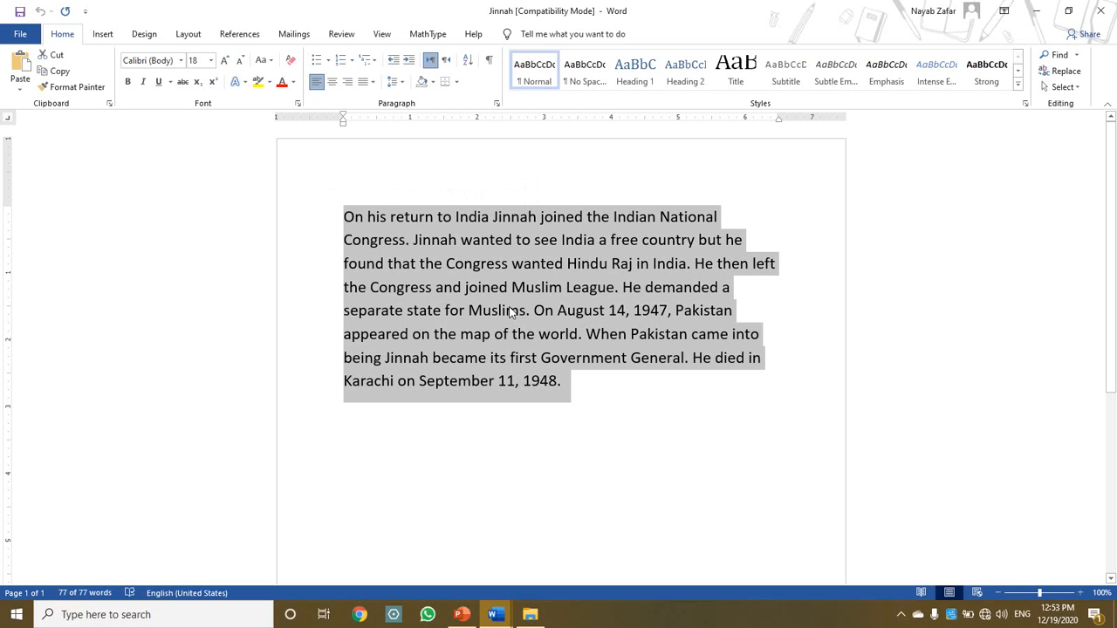
{"action": "left_click_drag", "start_coordinate": [371, 265], "coordinate": [427, 271]}
{"action": "left_click", "coordinate": [706, 263]}
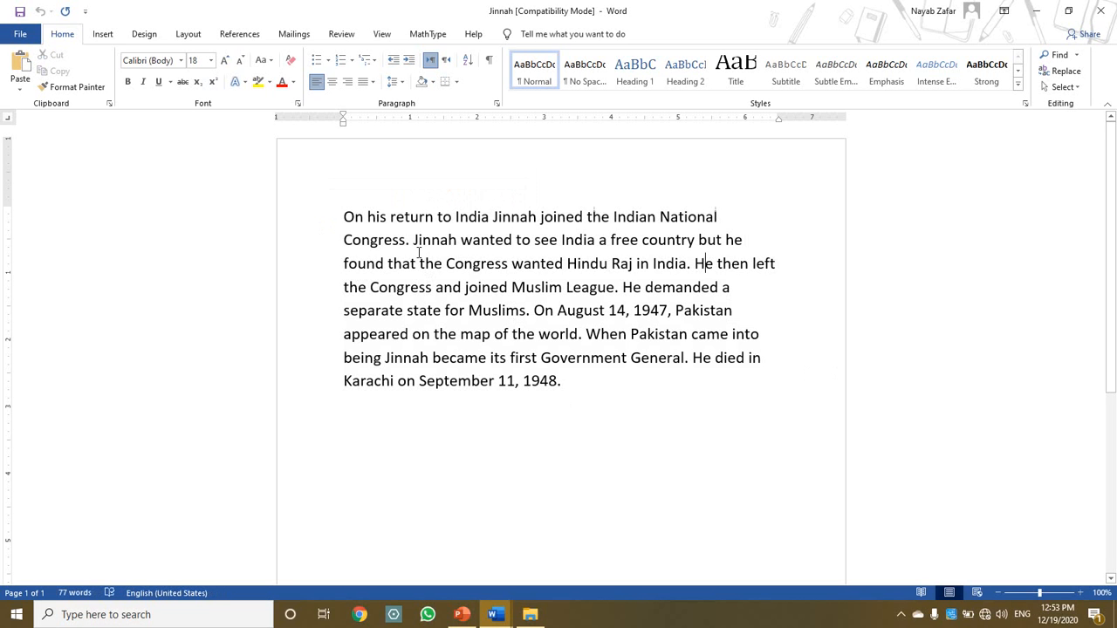
Place the cursor within the paragraph, select all of the document's text, and cancel the selection.
{"action": "left_click", "coordinate": [460, 241]}
{"action": "left_click", "coordinate": [446, 311]}
{"action": "left_click", "coordinate": [444, 258]}
{"action": "key", "text": "ctrl+a"}
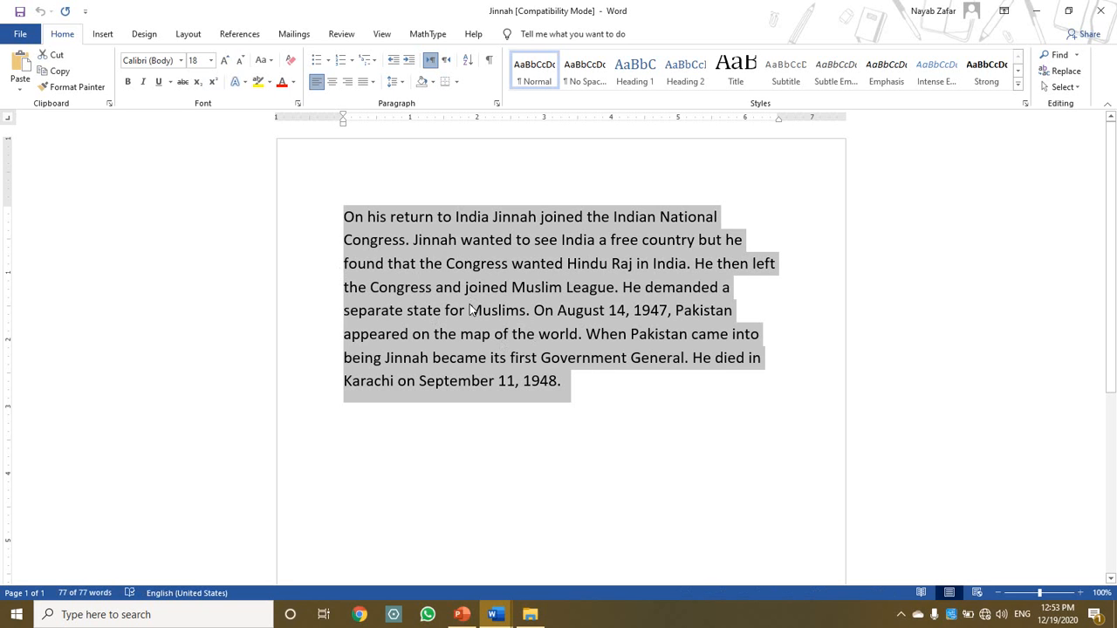
{"action": "left_click", "coordinate": [524, 288]}
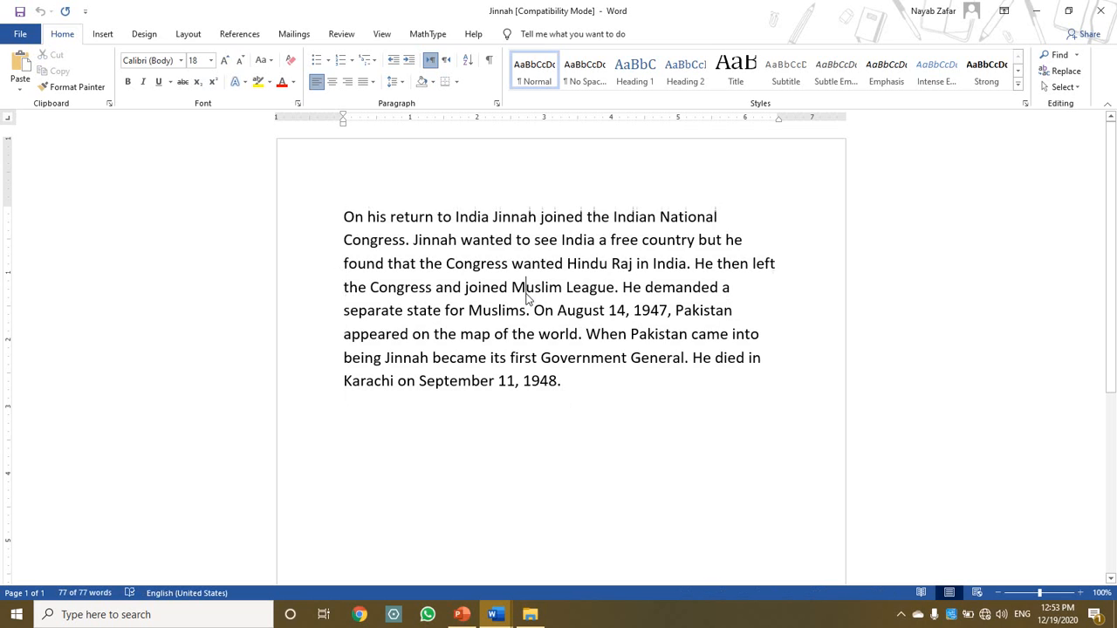
{"action": "left_click", "coordinate": [487, 216]}
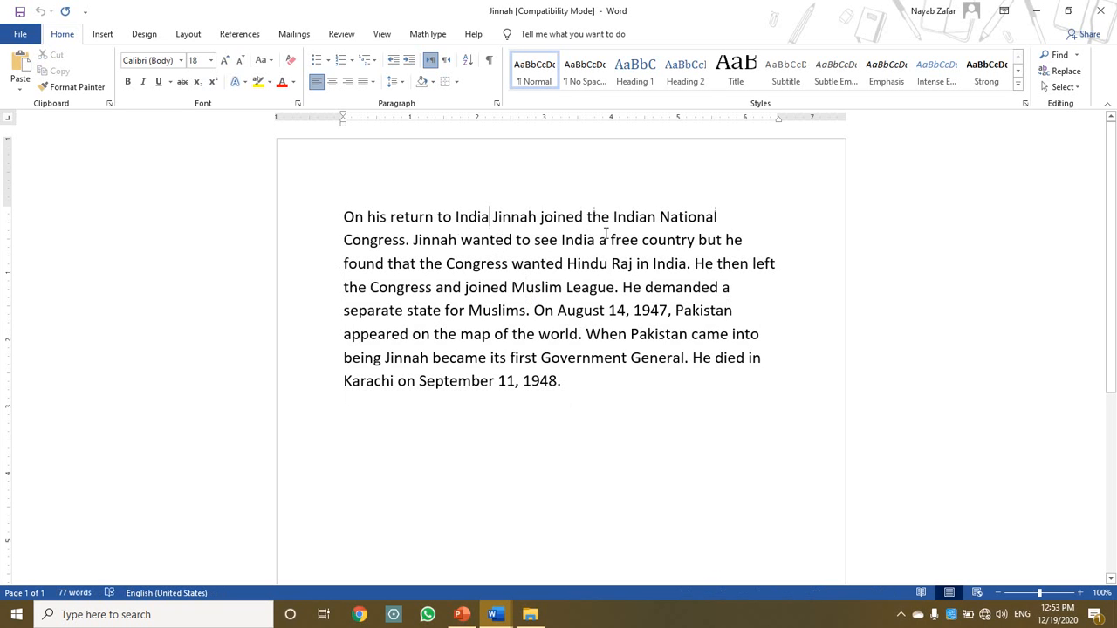
Erase the word "return" from the first sentence, character by character backwards from its end.
{"action": "left_click", "coordinate": [432, 216]}
{"action": "key", "text": "BackSpace"}
{"action": "key", "text": "BackSpace"}
{"action": "key", "text": "BackSpace"}
{"action": "key", "text": "BackSpace"}
{"action": "key", "text": "BackSpace"}
{"action": "key", "text": "BackSpace"}
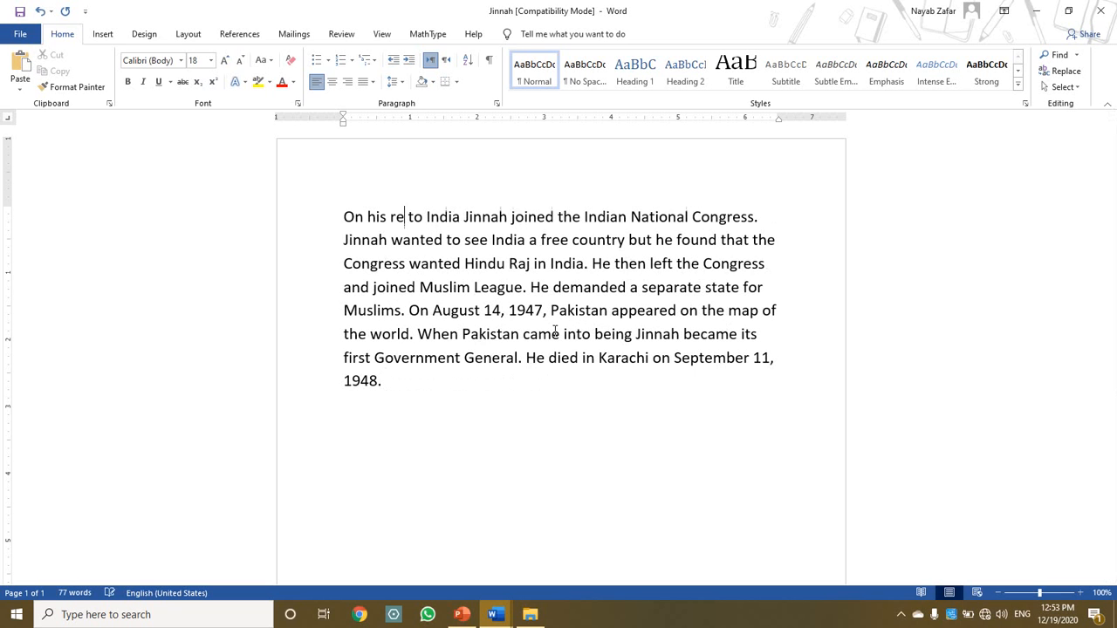
{"action": "key", "text": "BackSpace"}
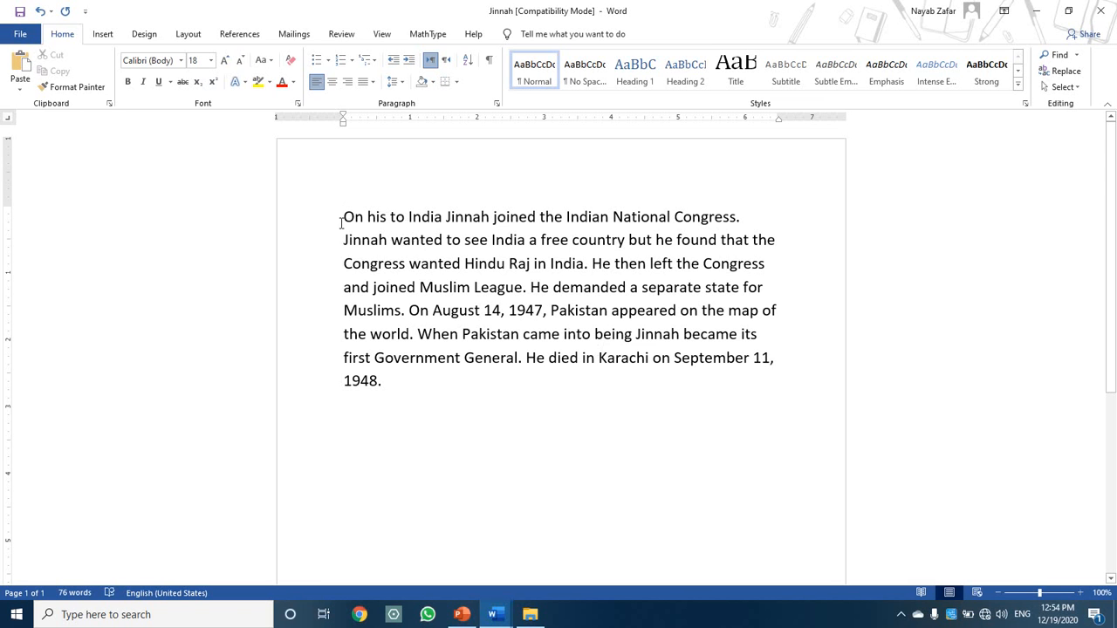
Delete the whole first sentence, ending with "Indian National Congress.", undoing the deletion once and repeating it.
{"action": "left_click_drag", "start_coordinate": [344, 216], "coordinate": [741, 218]}
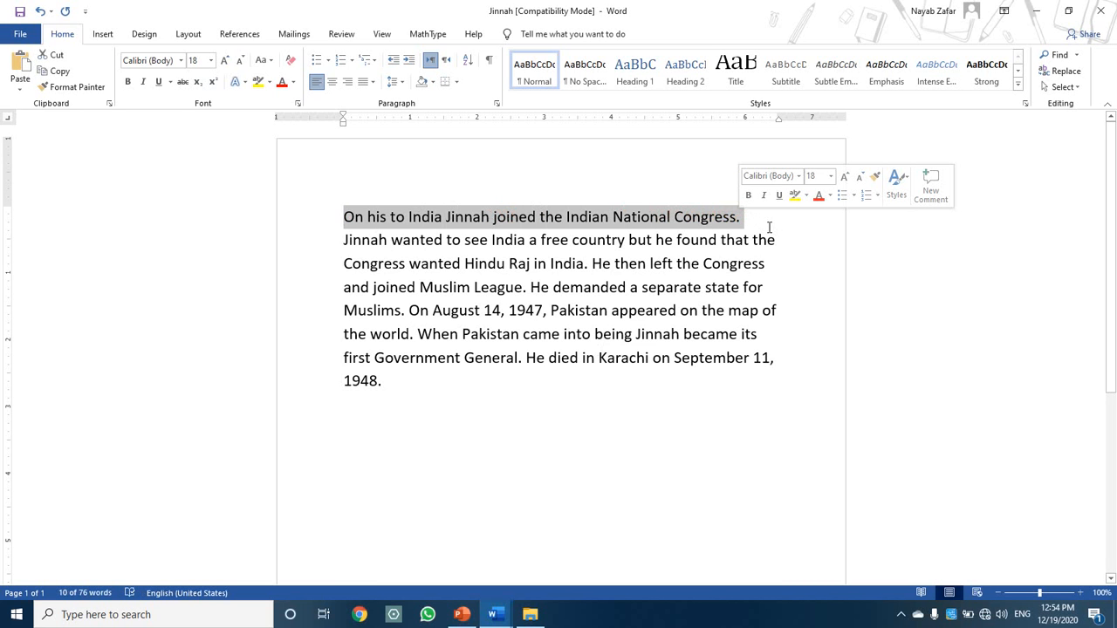
{"action": "key", "text": "Delete"}
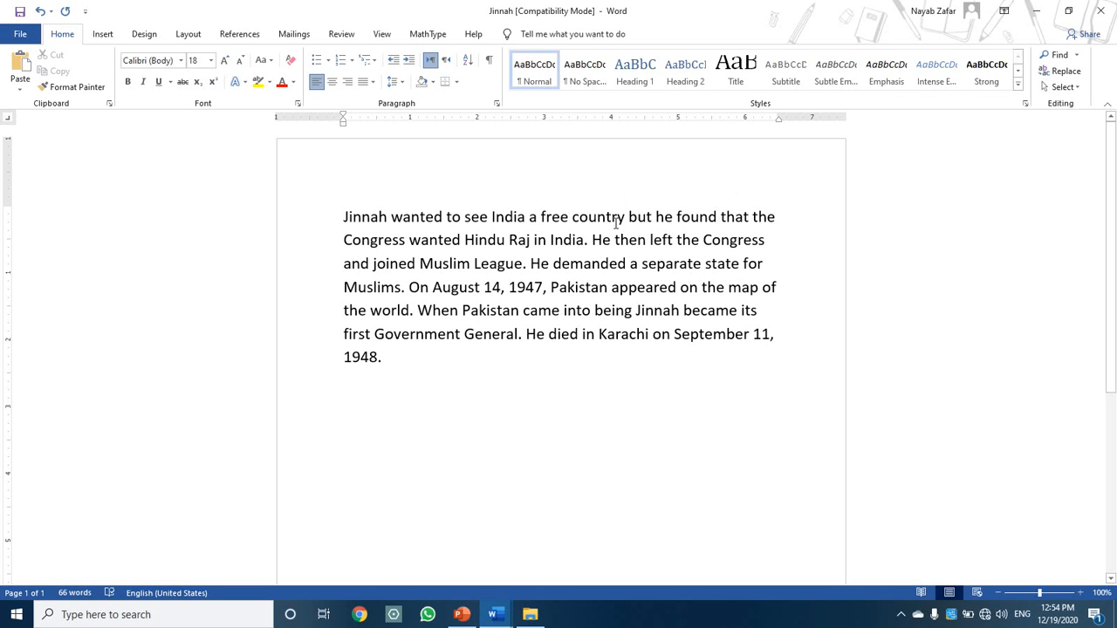
{"action": "left_click", "coordinate": [40, 12]}
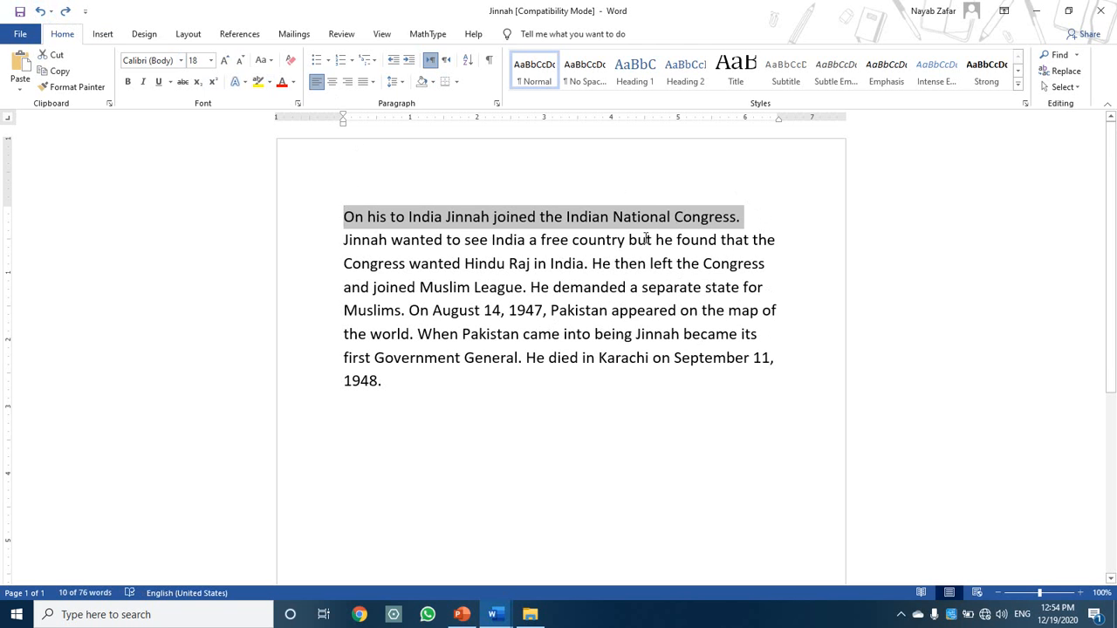
{"action": "key", "text": "Delete"}
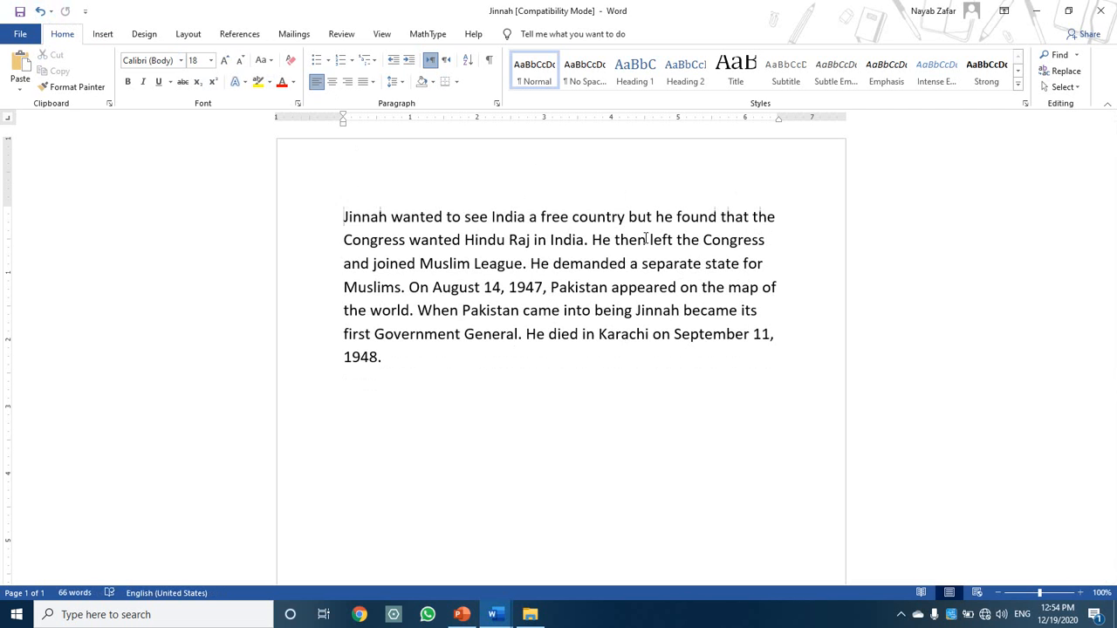
Select all the remaining text and enlarge it stepwise to a font size of 72.
{"action": "left_click_drag", "start_coordinate": [384, 357], "coordinate": [350, 217]}
{"action": "left_click", "coordinate": [225, 59]}
{"action": "left_click", "coordinate": [225, 59]}
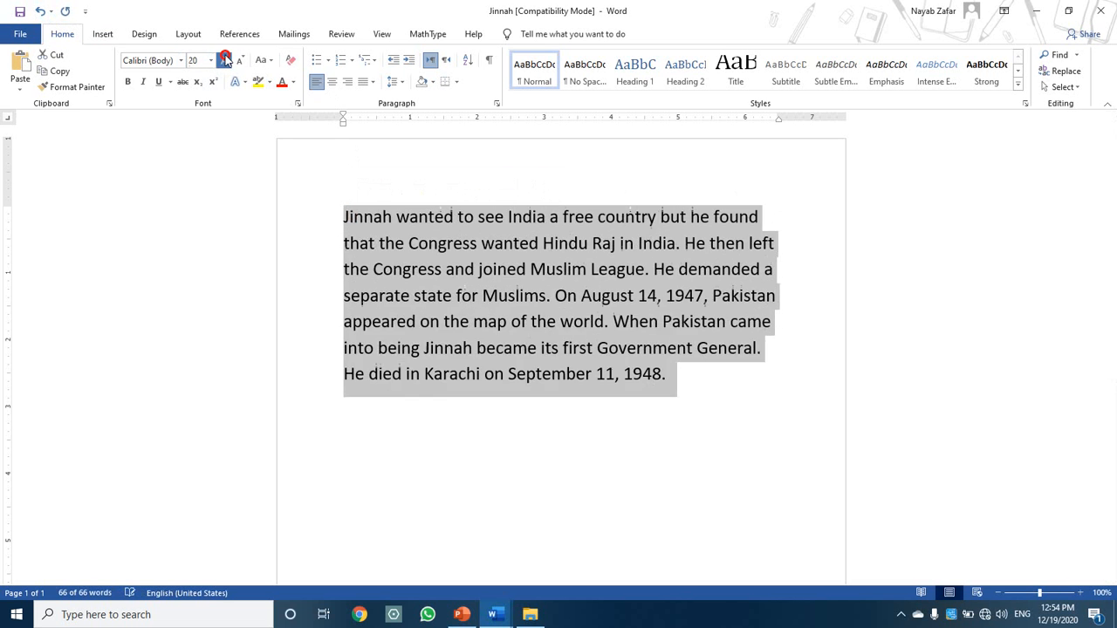
{"action": "left_click", "coordinate": [225, 60]}
{"action": "left_click", "coordinate": [225, 59]}
{"action": "left_click", "coordinate": [226, 59]}
{"action": "left_click", "coordinate": [225, 59]}
{"action": "left_click", "coordinate": [225, 59]}
{"action": "left_click", "coordinate": [225, 59]}
{"action": "scroll", "coordinate": [601, 410], "scroll_direction": "down", "scroll_amount": 2}
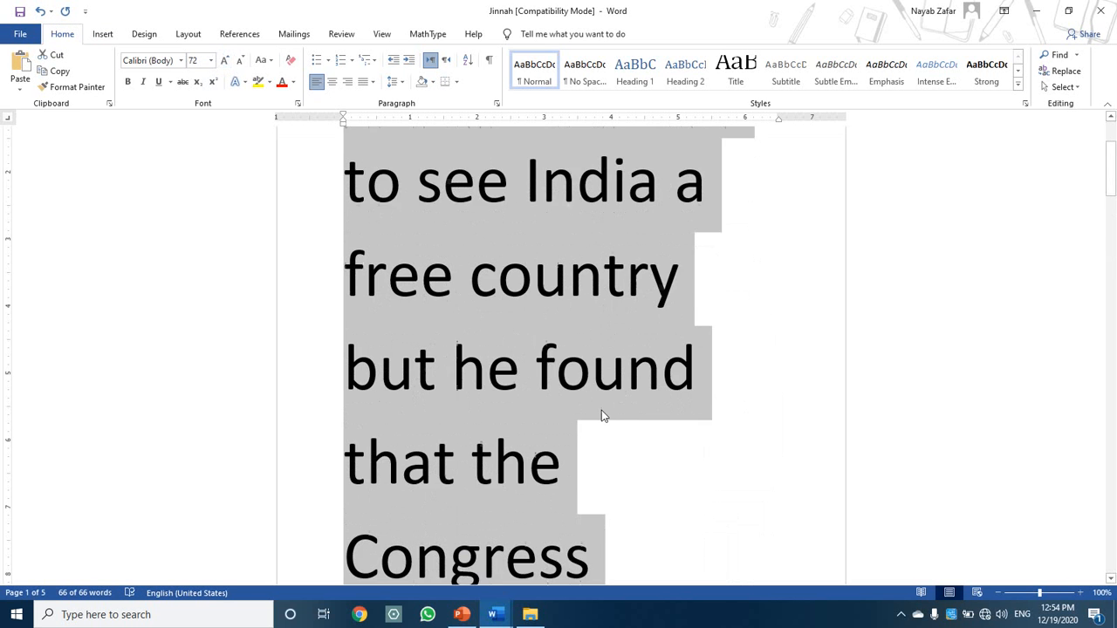
Shrink the selected text stepwise to a font size of 36 and deselect it.
{"action": "left_click", "coordinate": [240, 60]}
{"action": "left_click", "coordinate": [240, 59]}
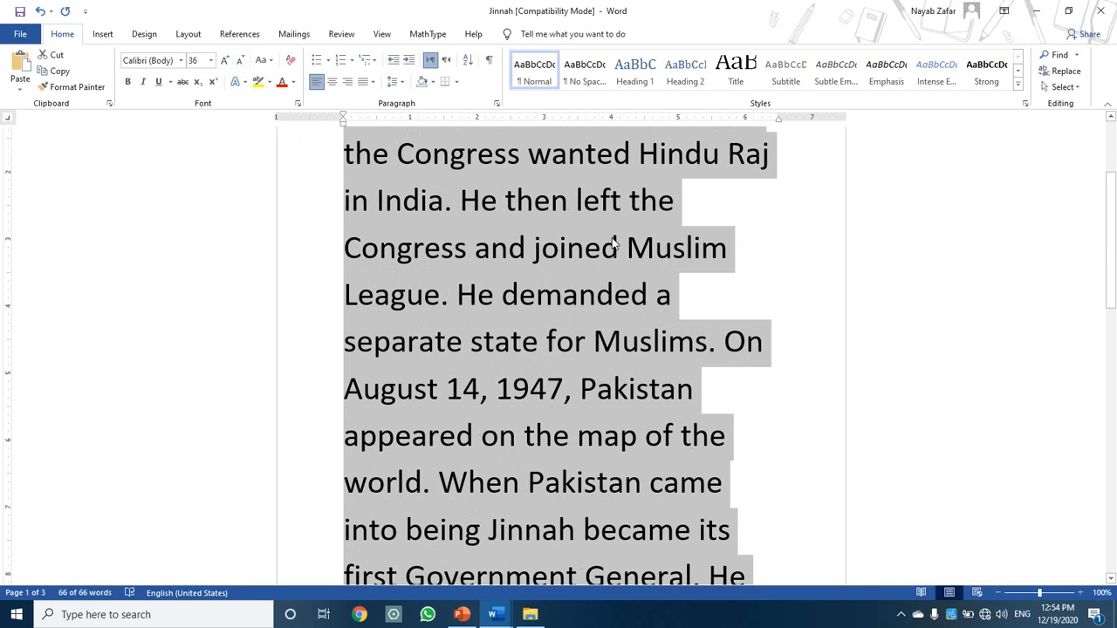
{"action": "left_click", "coordinate": [535, 207]}
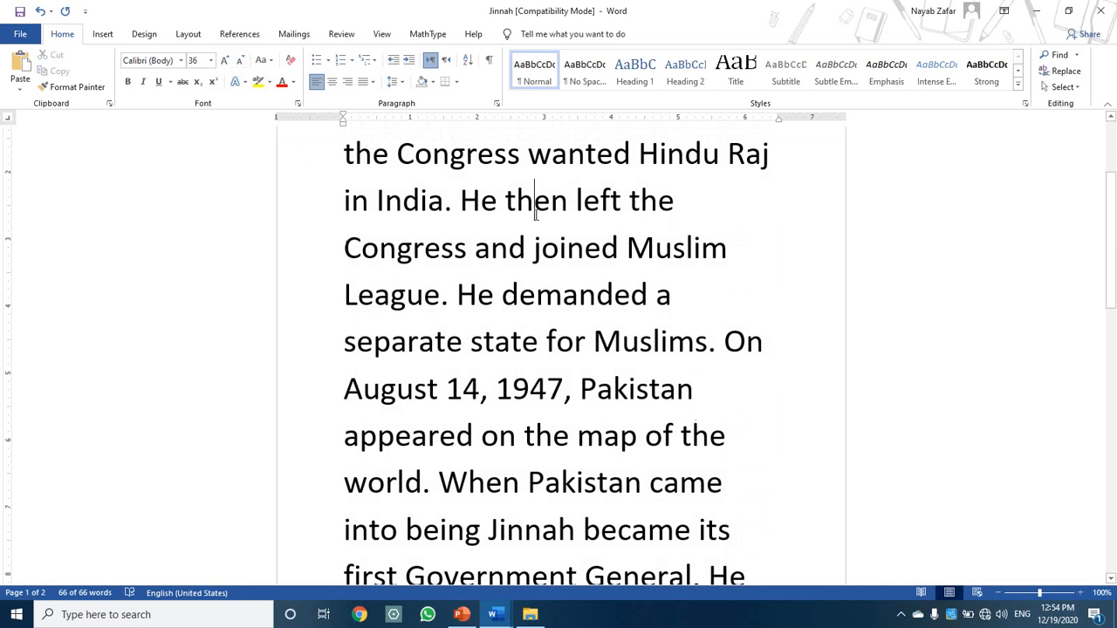
Erase "League." backwards from its full stop in the sentence about joining the Muslim League.
{"action": "left_click", "coordinate": [447, 297]}
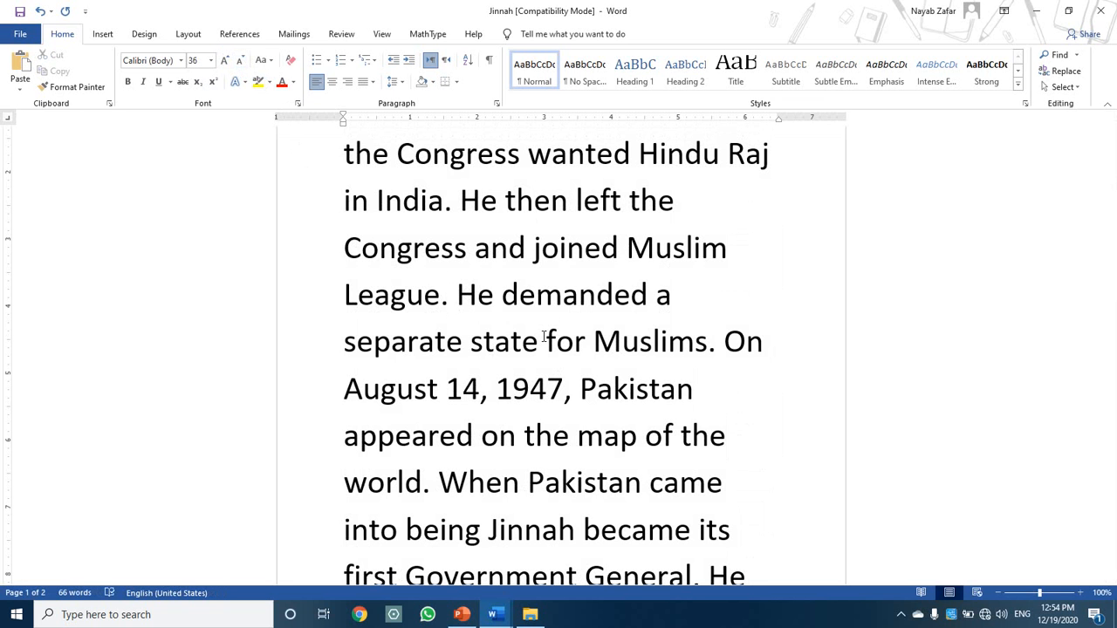
{"action": "double_click", "coordinate": [441, 296]}
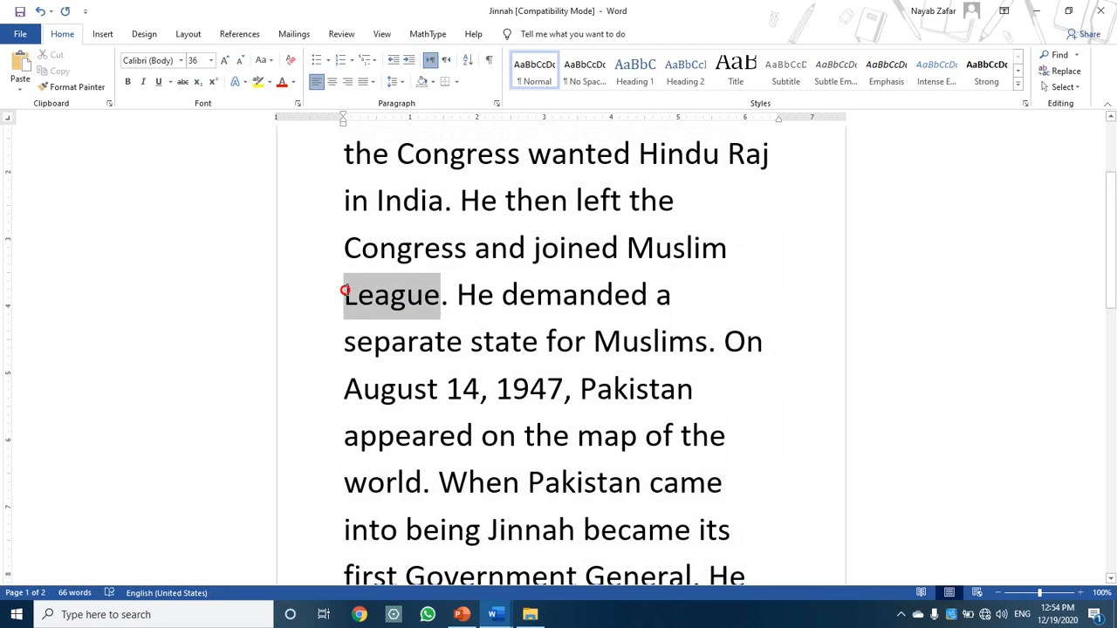
{"action": "left_click", "coordinate": [447, 296]}
{"action": "key", "text": "BackSpace"}
{"action": "key", "text": "BackSpace"}
{"action": "key", "text": "BackSpace"}
{"action": "key", "text": "BackSpace"}
{"action": "key", "text": "BackSpace"}
{"action": "key", "text": "BackSpace"}
{"action": "key", "text": "BackSpace"}
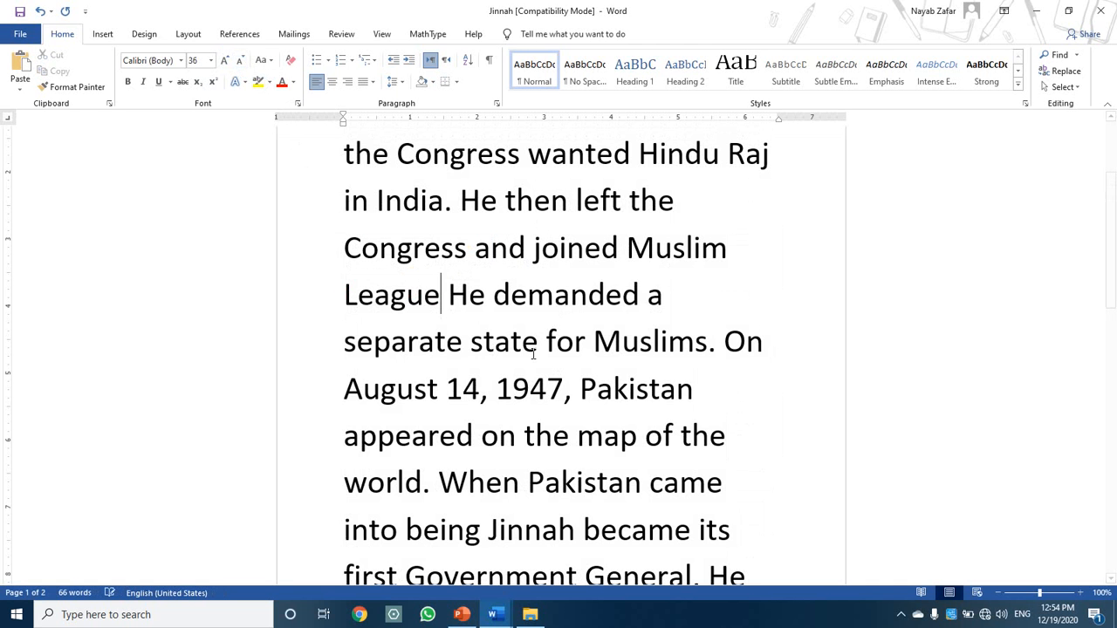
{"action": "key", "text": "BackSpace"}
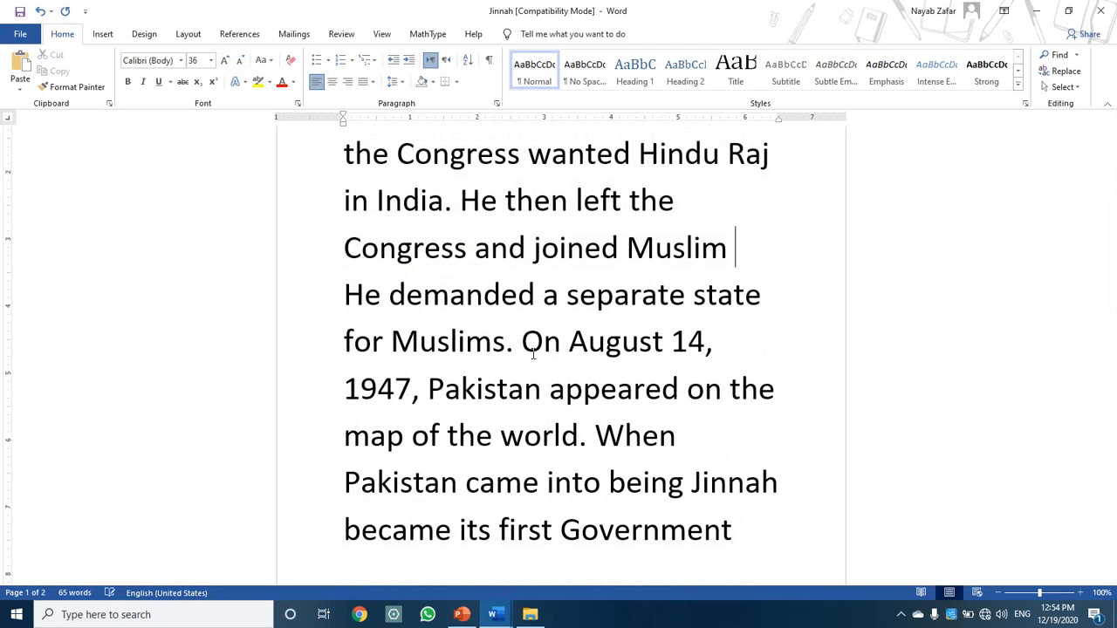
Continue erasing backwards through "ss and joined Muslim", stopping after "Congre".
{"action": "key", "text": "Delete"}
{"action": "key", "text": "BackSpace"}
{"action": "key", "text": "BackSpace"}
{"action": "key", "text": "BackSpace"}
{"action": "key", "text": "BackSpace"}
{"action": "key", "text": "BackSpace"}
{"action": "key", "text": "BackSpace"}
{"action": "key", "text": "BackSpace"}
{"action": "key", "text": "BackSpace"}
{"action": "key", "text": "BackSpace"}
{"action": "key", "text": "BackSpace"}
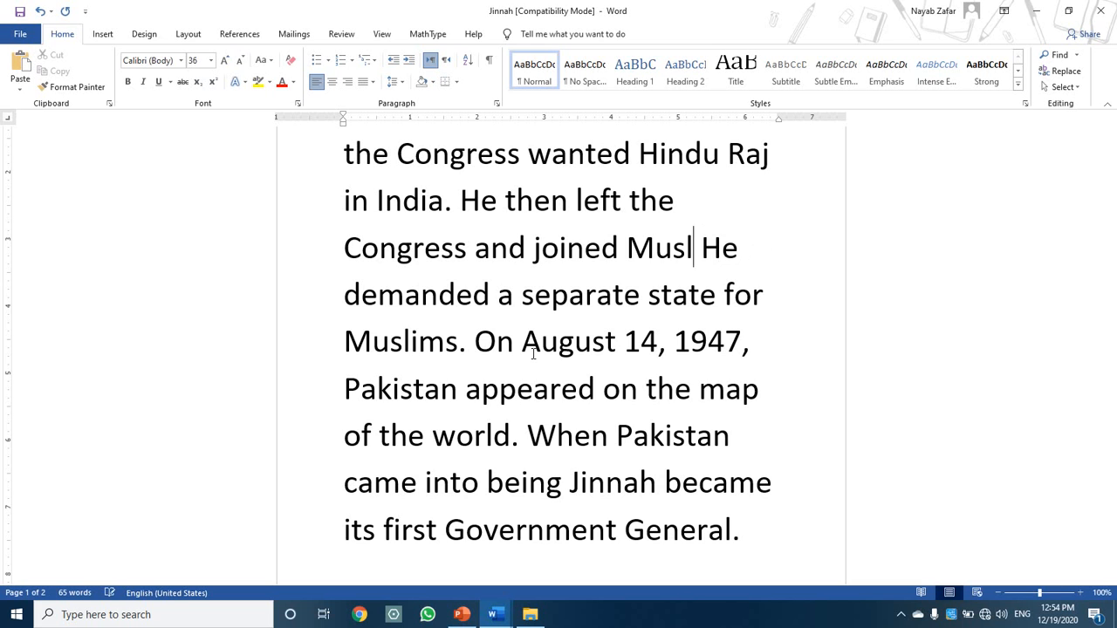
{"action": "key", "text": "BackSpace"}
{"action": "key", "text": "BackSpace"}
{"action": "key", "text": "BackSpace"}
{"action": "key", "text": "BackSpace"}
{"action": "key", "text": "BackSpace"}
{"action": "key", "text": "BackSpace"}
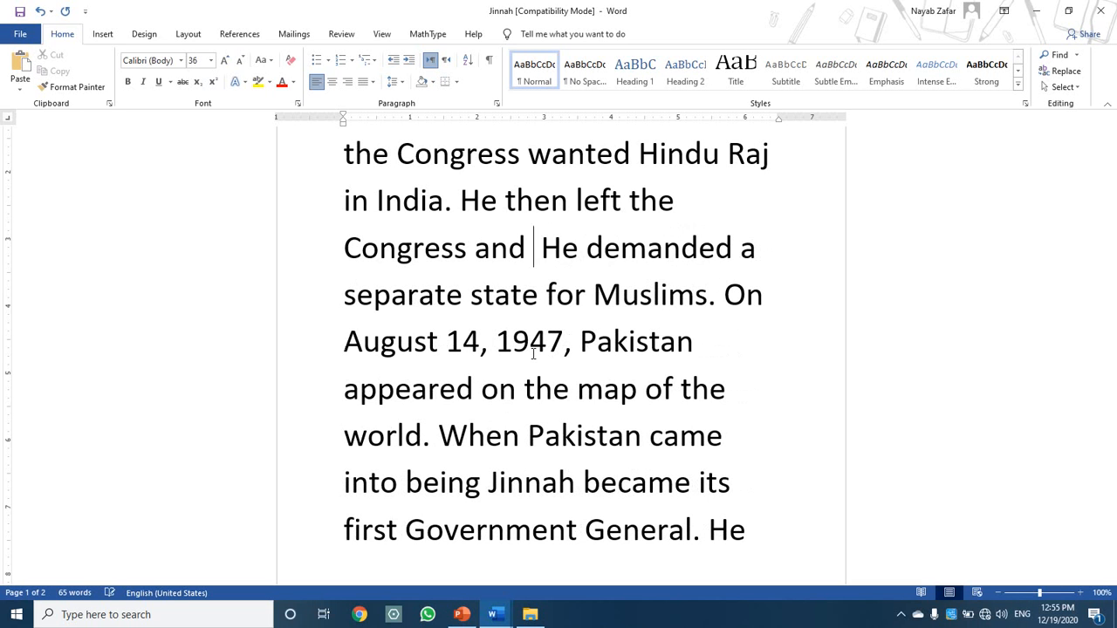
{"action": "key", "text": "BackSpace"}
{"action": "key", "text": "BackSpace"}
{"action": "key", "text": "BackSpace"}
{"action": "key", "text": "BackSpace"}
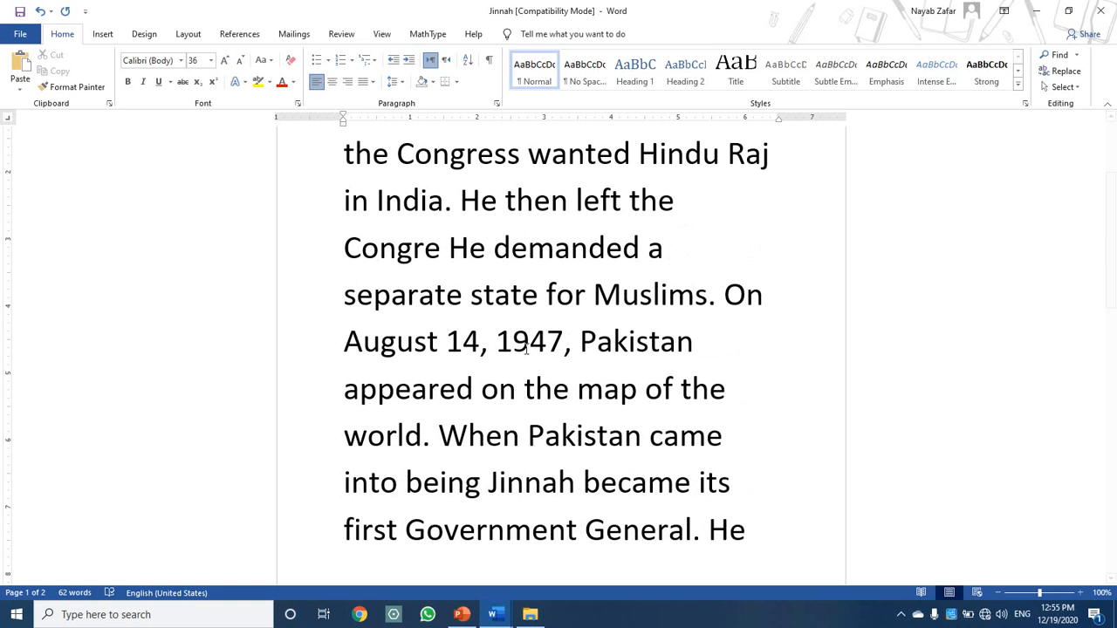
Place the cursor before "He demanded" and erase forwards through "He demanded a separa".
{"action": "left_click_drag", "start_coordinate": [447, 248], "coordinate": [599, 250]}
{"action": "left_click", "coordinate": [513, 248]}
{"action": "left_click", "coordinate": [448, 247]}
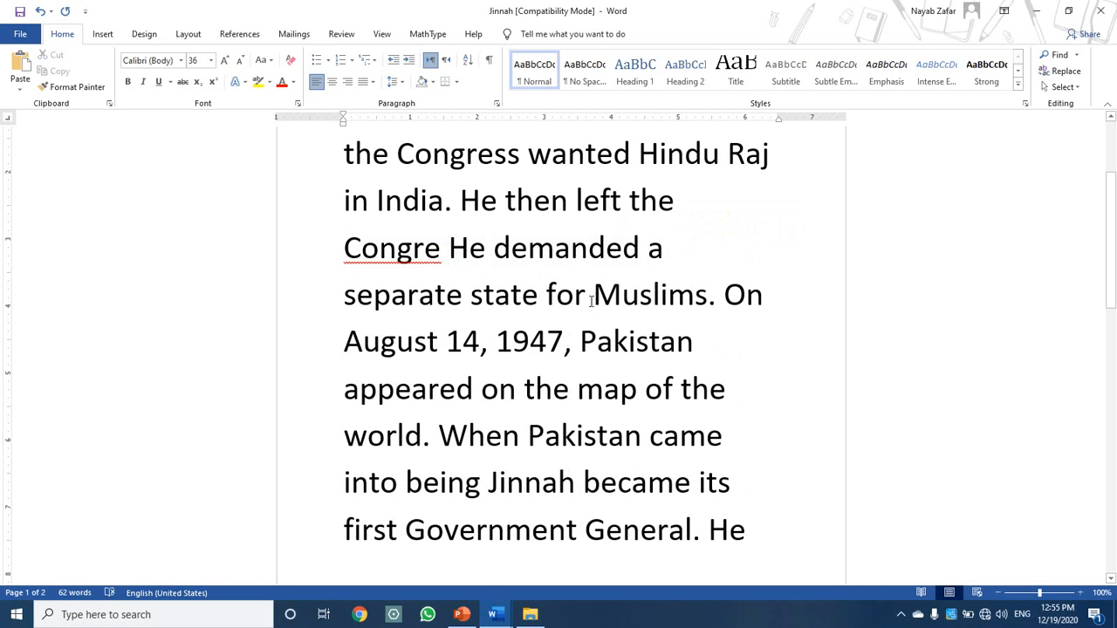
{"action": "key", "text": "Delete"}
{"action": "key", "text": "Delete"}
{"action": "key", "text": "Delete"}
{"action": "key", "text": "Delete"}
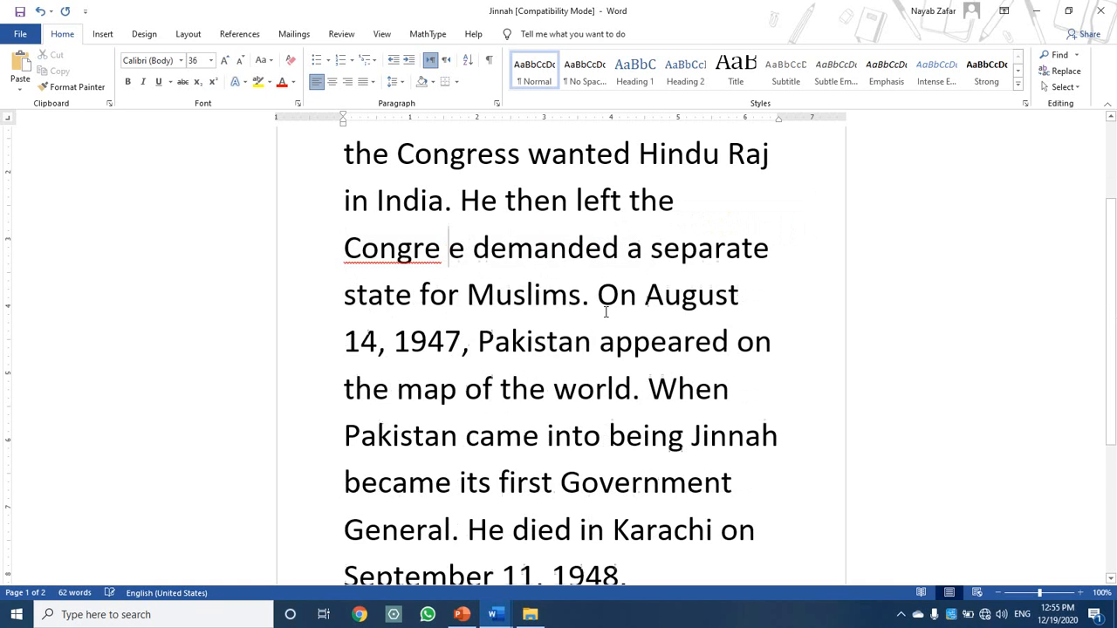
{"action": "key", "text": "Delete"}
{"action": "key", "text": "Delete"}
{"action": "key", "text": "Delete"}
{"action": "key", "text": "Delete"}
{"action": "key", "text": "Delete"}
{"action": "key", "text": "Delete"}
{"action": "key", "text": "Delete"}
{"action": "key", "text": "Delete"}
{"action": "key", "text": "Delete"}
{"action": "key", "text": "Delete"}
{"action": "key", "text": "Delete"}
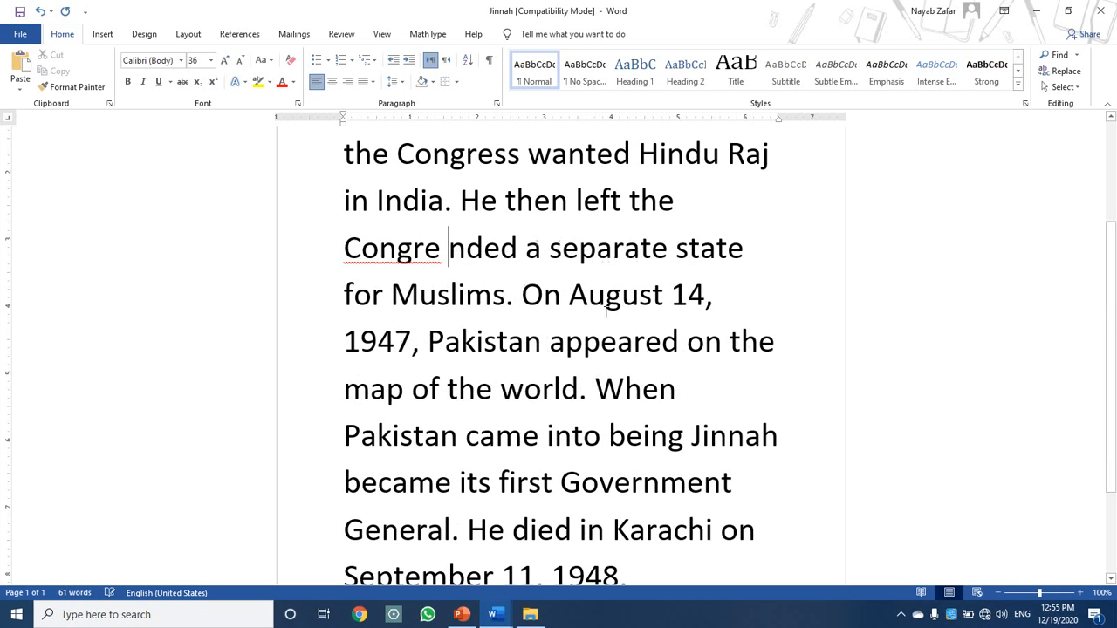
{"action": "key", "text": "Delete"}
{"action": "key", "text": "Delete"}
{"action": "key", "text": "Delete"}
{"action": "key", "text": "Delete"}
{"action": "key", "text": "Delete"}
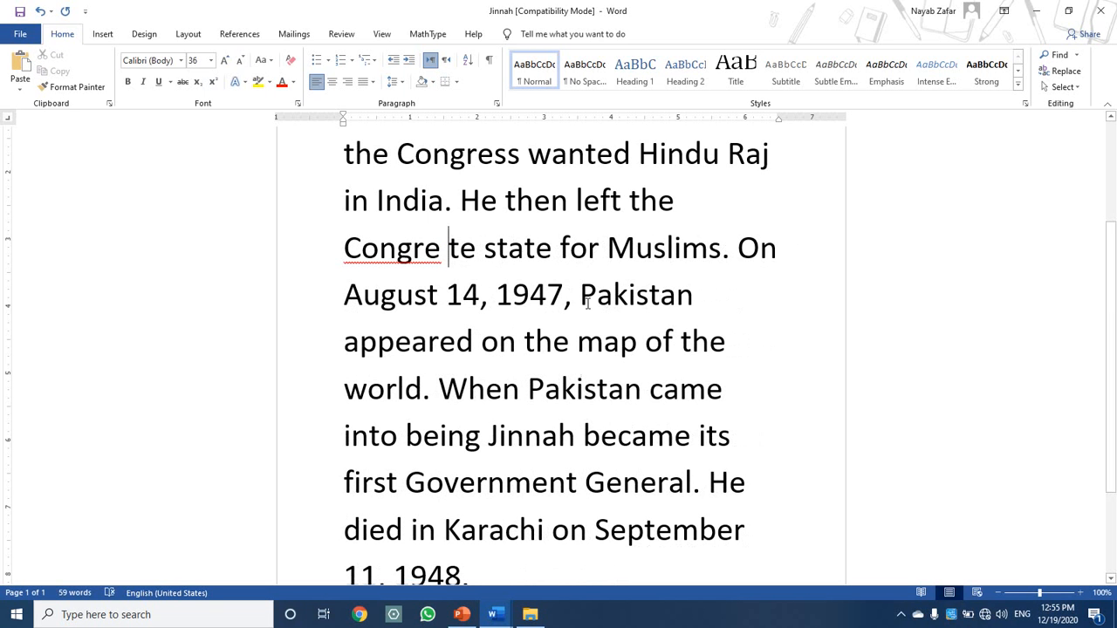
Delete the passage from "India. He then left" through "When Pakistan", undoing the deletion once and repeating it.
{"action": "left_click_drag", "start_coordinate": [608, 385], "coordinate": [413, 219]}
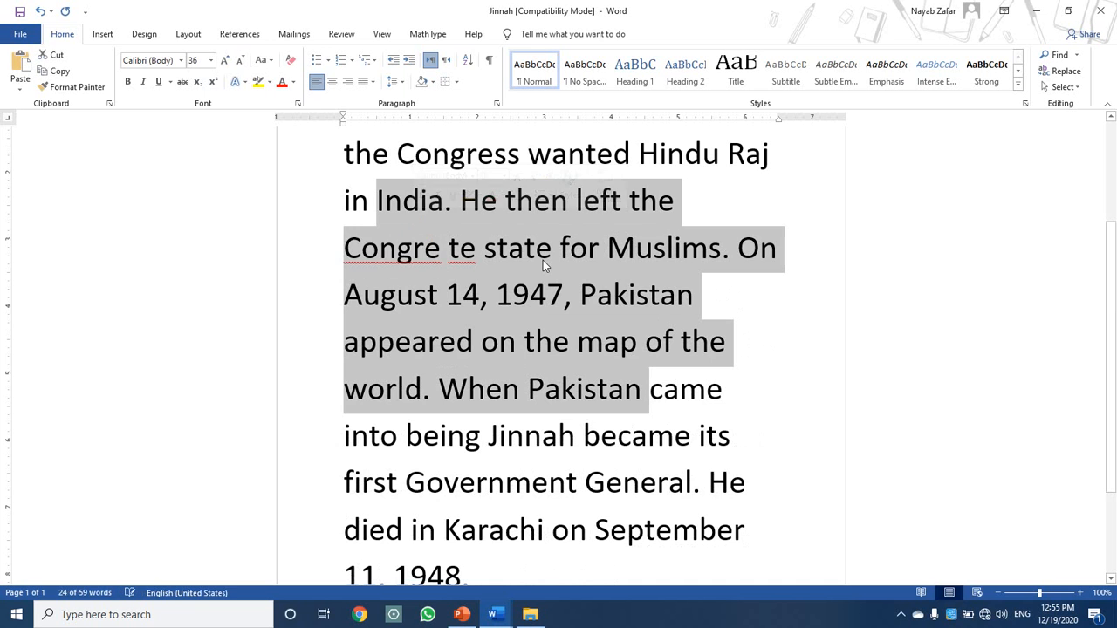
{"action": "key", "text": "Delete"}
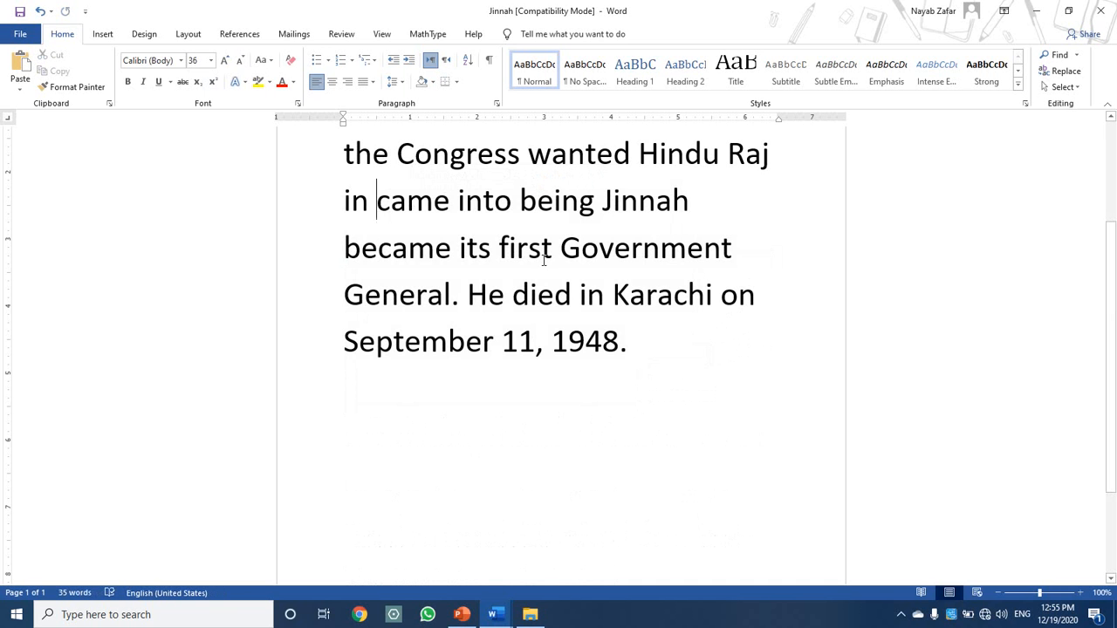
{"action": "key", "text": "ctrl+z"}
{"action": "key", "text": "Delete"}
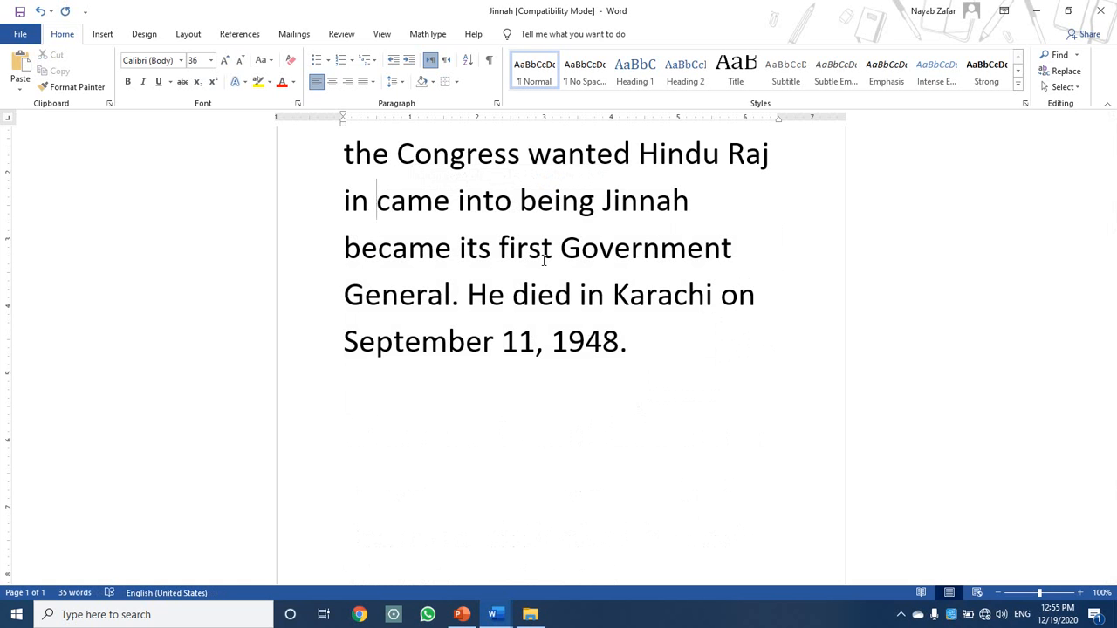
Erase "Jinnah became its" backwards from just before the word "first".
{"action": "left_click", "coordinate": [498, 247]}
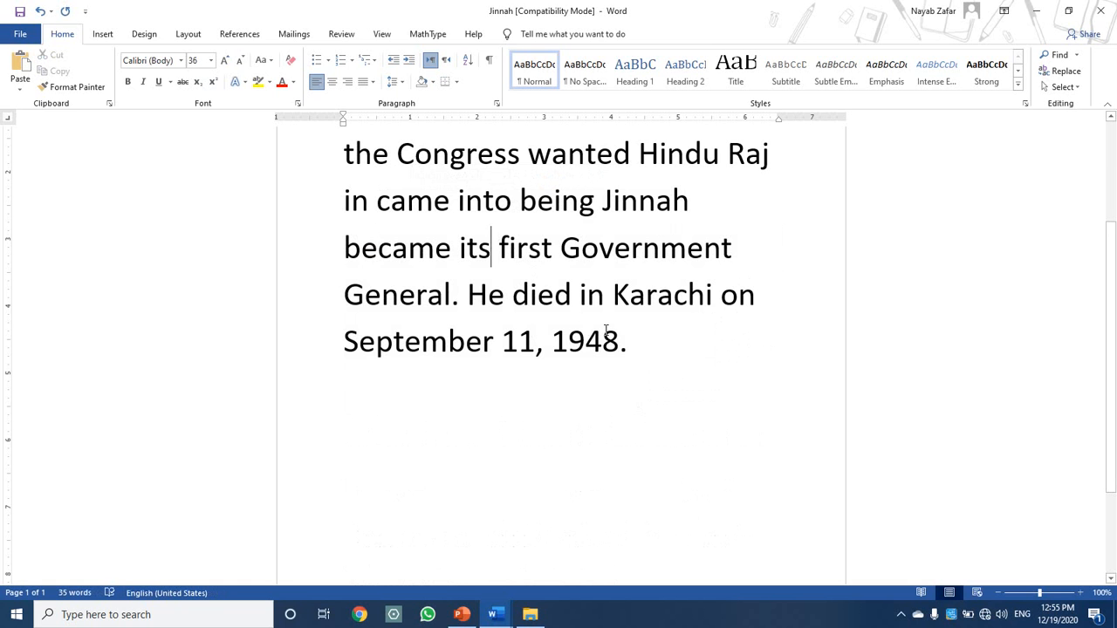
{"action": "key", "text": "BackSpace"}
{"action": "key", "text": "BackSpace"}
{"action": "key", "text": "BackSpace"}
{"action": "key", "text": "BackSpace"}
{"action": "key", "text": "BackSpace"}
{"action": "key", "text": "BackSpace"}
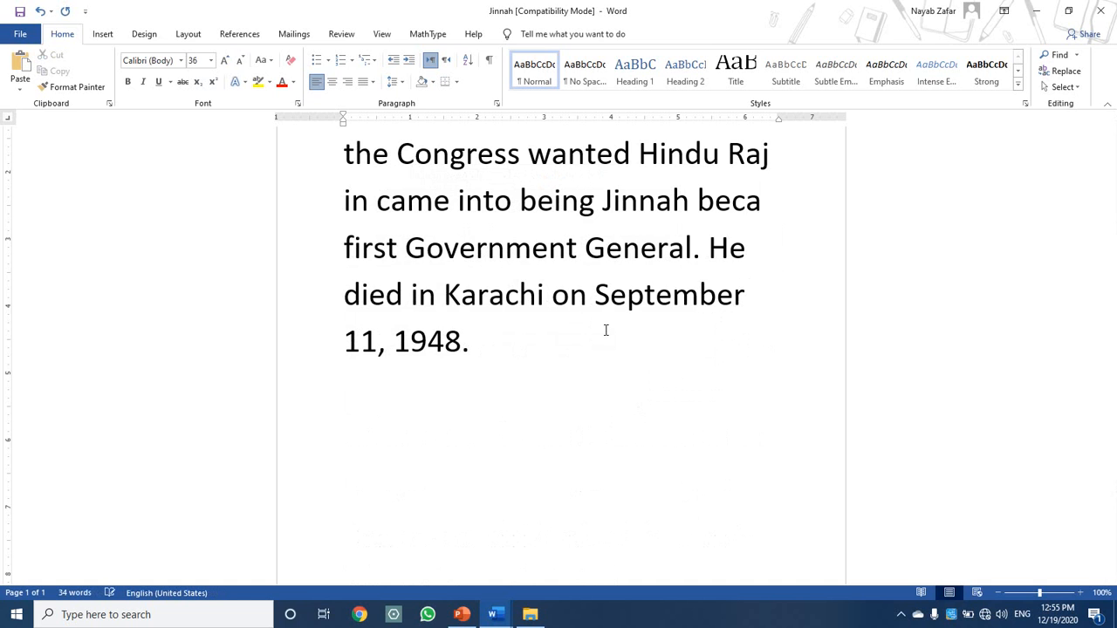
{"action": "key", "text": "BackSpace"}
{"action": "key", "text": "BackSpace"}
{"action": "key", "text": "BackSpace"}
{"action": "key", "text": "BackSpace"}
{"action": "key", "text": "BackSpace"}
{"action": "key", "text": "BackSpace"}
{"action": "key", "text": "BackSpace"}
{"action": "key", "text": "BackSpace"}
{"action": "key", "text": "BackSpace"}
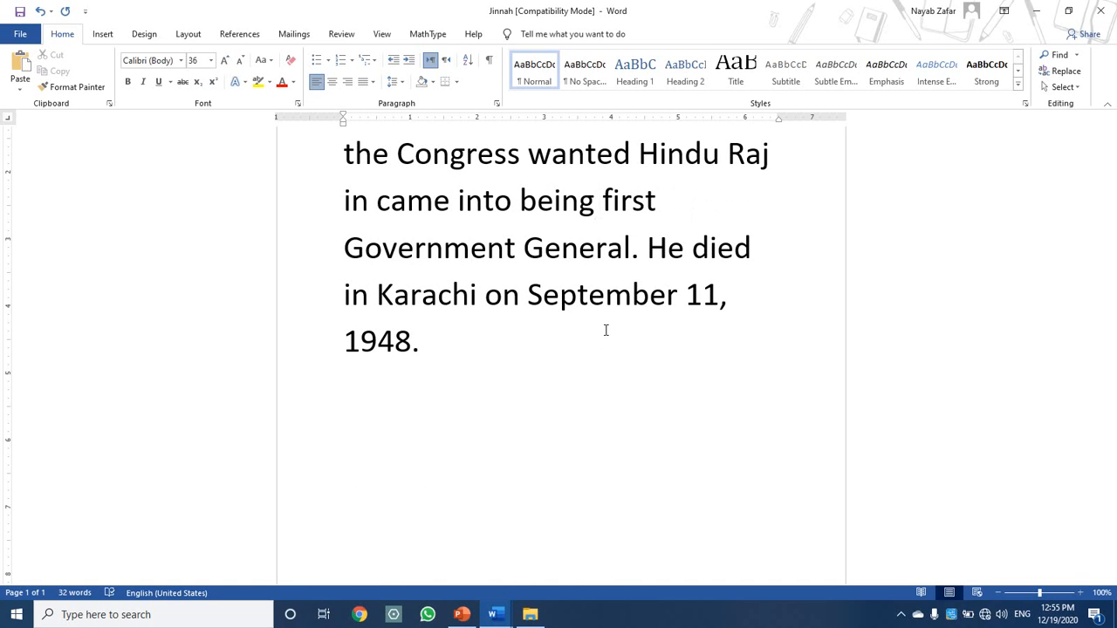
Erase forwards from the word "first" through "first Government Genera", one character at a time.
{"action": "key", "text": "Delete"}
{"action": "key", "text": "Delete"}
{"action": "key", "text": "Delete"}
{"action": "key", "text": "Delete"}
{"action": "key", "text": "Delete"}
{"action": "key", "text": "Delete"}
{"action": "key", "text": "Delete"}
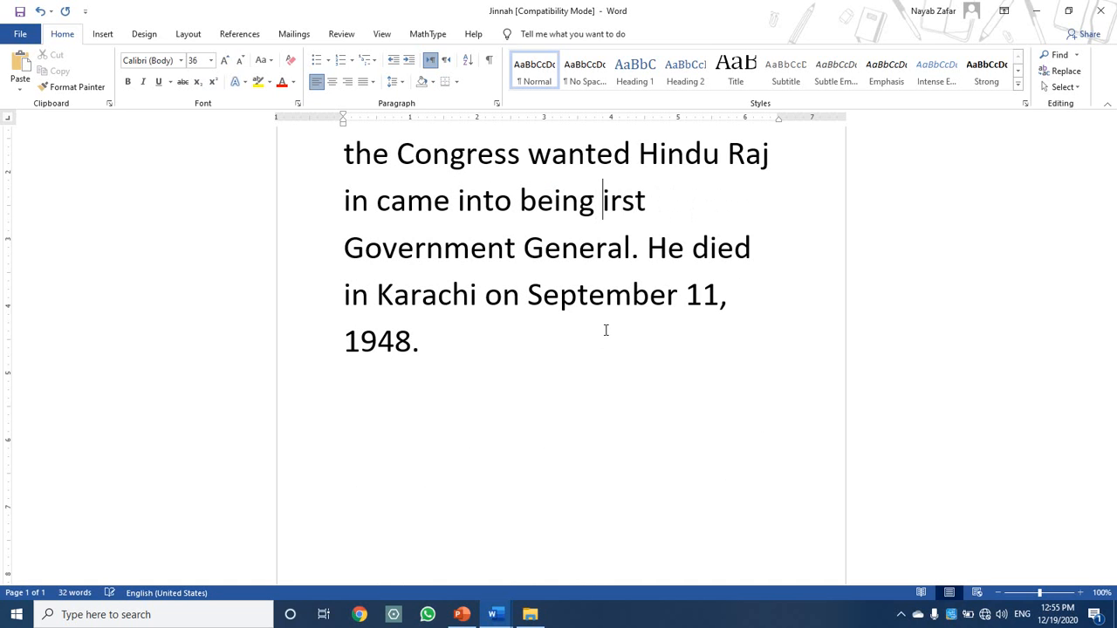
{"action": "key", "text": "Delete"}
{"action": "key", "text": "Delete"}
{"action": "key", "text": "Delete"}
{"action": "key", "text": "Delete"}
{"action": "key", "text": "Delete"}
{"action": "key", "text": "Delete"}
{"action": "key", "text": "Delete"}
{"action": "key", "text": "Delete"}
{"action": "key", "text": "Delete"}
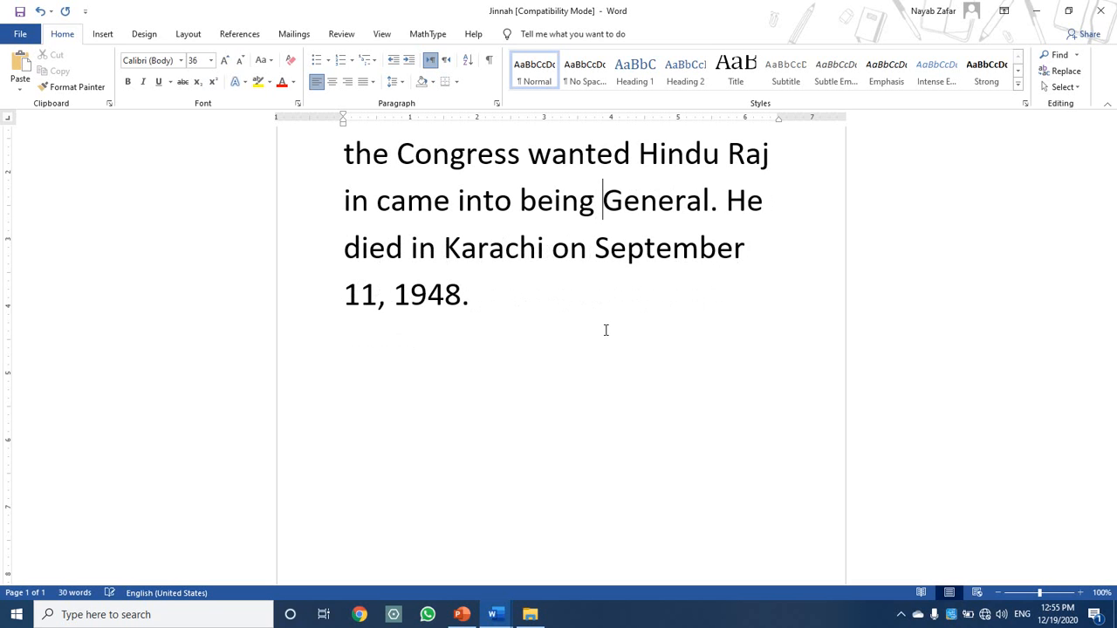
{"action": "key", "text": "Delete"}
{"action": "key", "text": "Delete"}
{"action": "key", "text": "Delete"}
{"action": "key", "text": "Delete"}
{"action": "key", "text": "Delete"}
{"action": "key", "text": "Delete"}
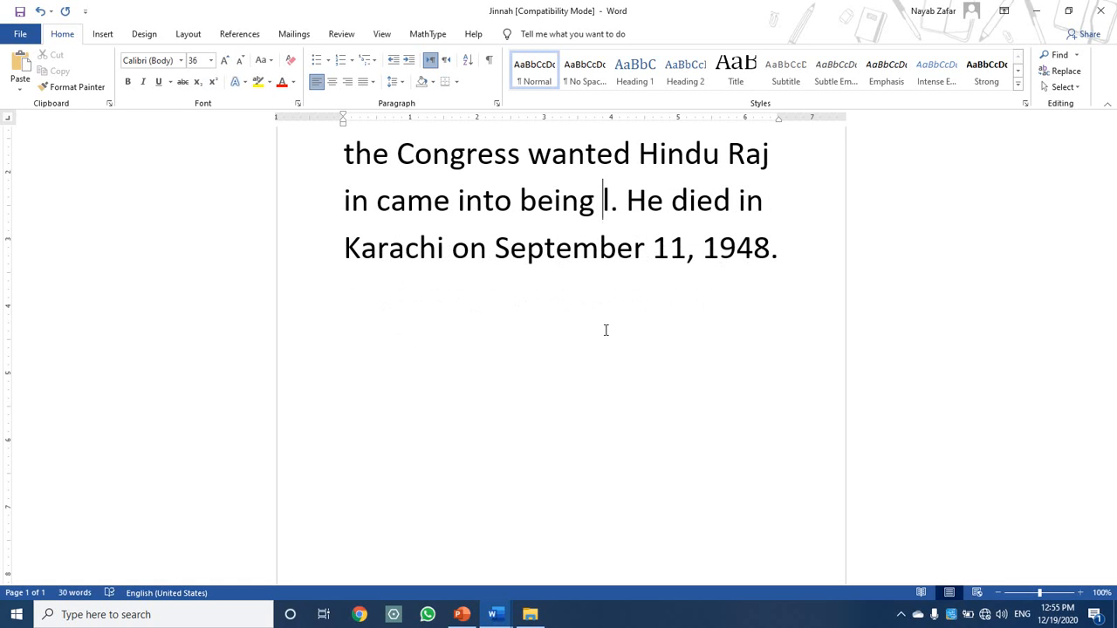
Place the cursor after the "S" in "September", erase and retype the "e" and the "S", and delete the "e" again.
{"action": "left_click", "coordinate": [511, 248]}
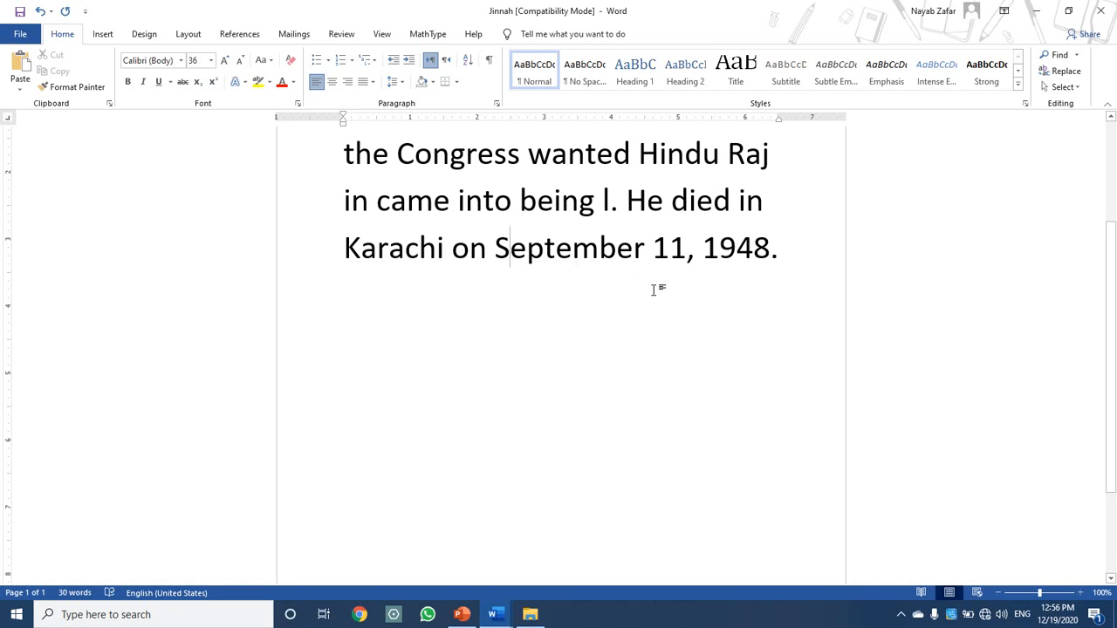
{"action": "key", "text": "Delete"}
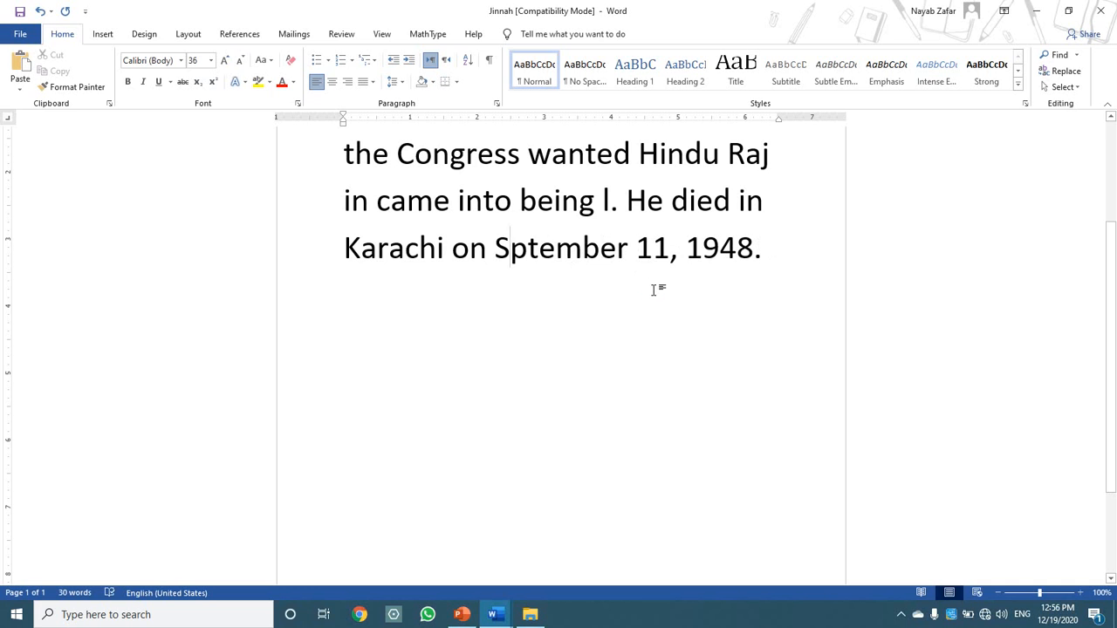
{"action": "type", "text": "e"}
{"action": "key", "text": "Left"}
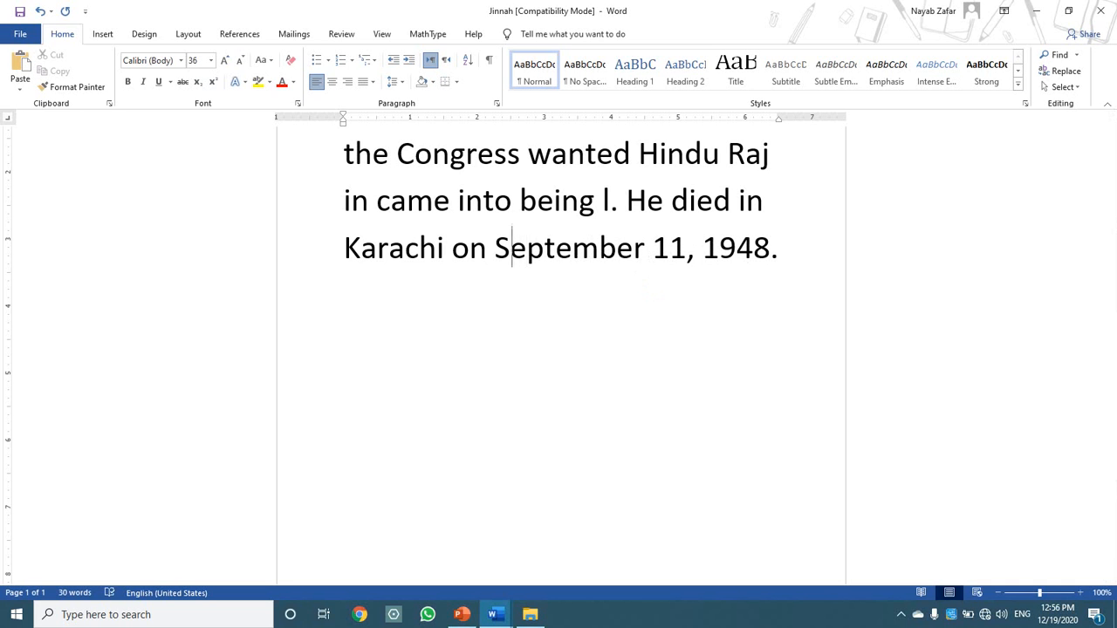
{"action": "key", "text": "BackSpace"}
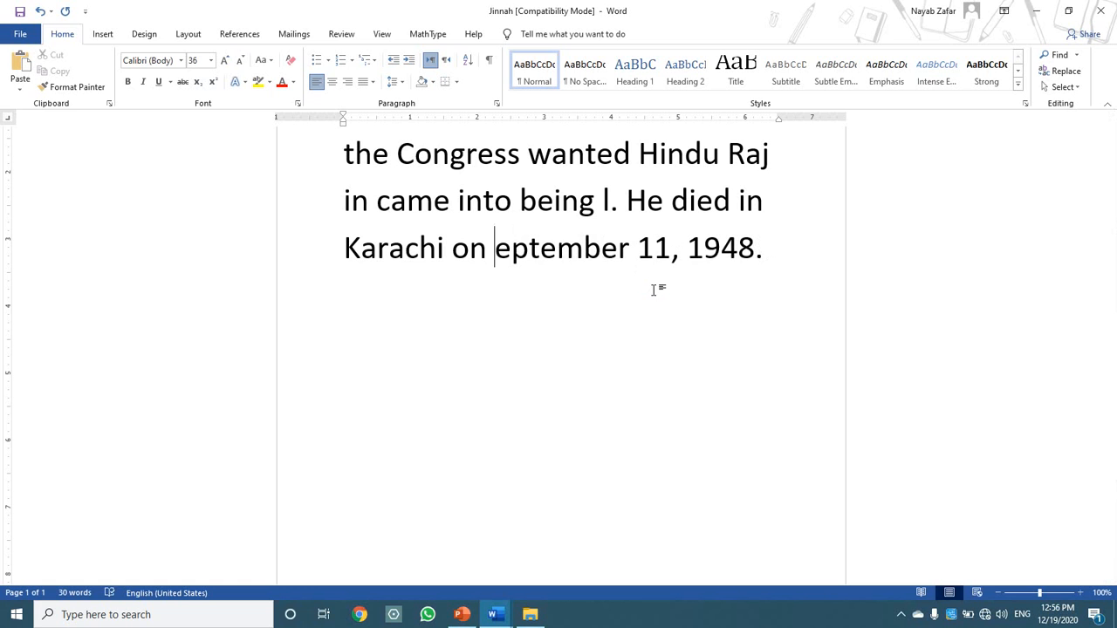
{"action": "type", "text": "S"}
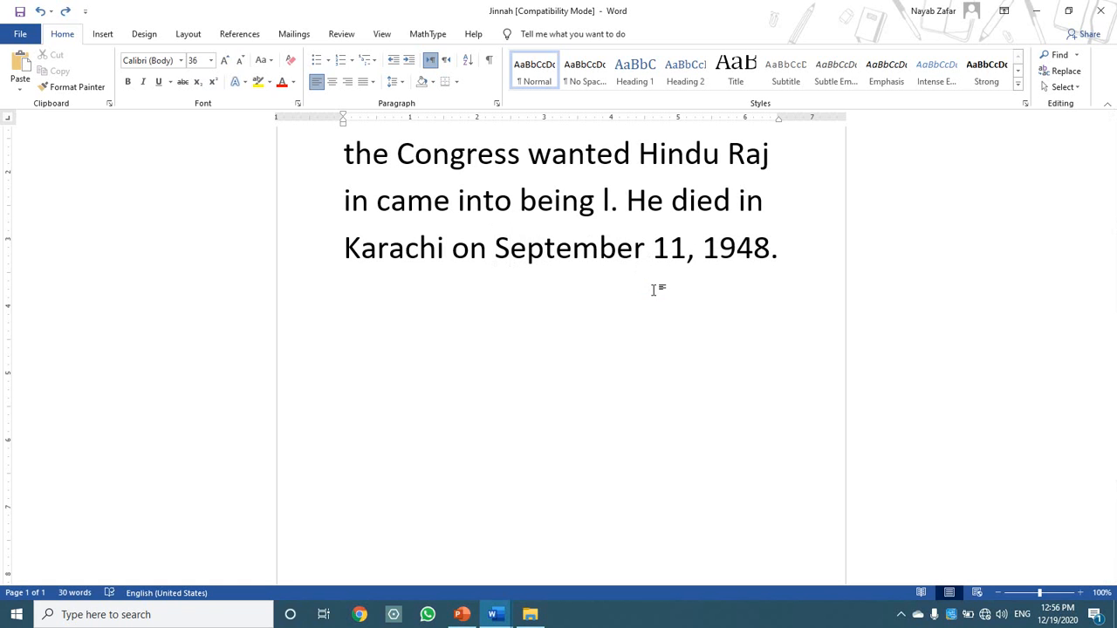
{"action": "key", "text": "Delete"}
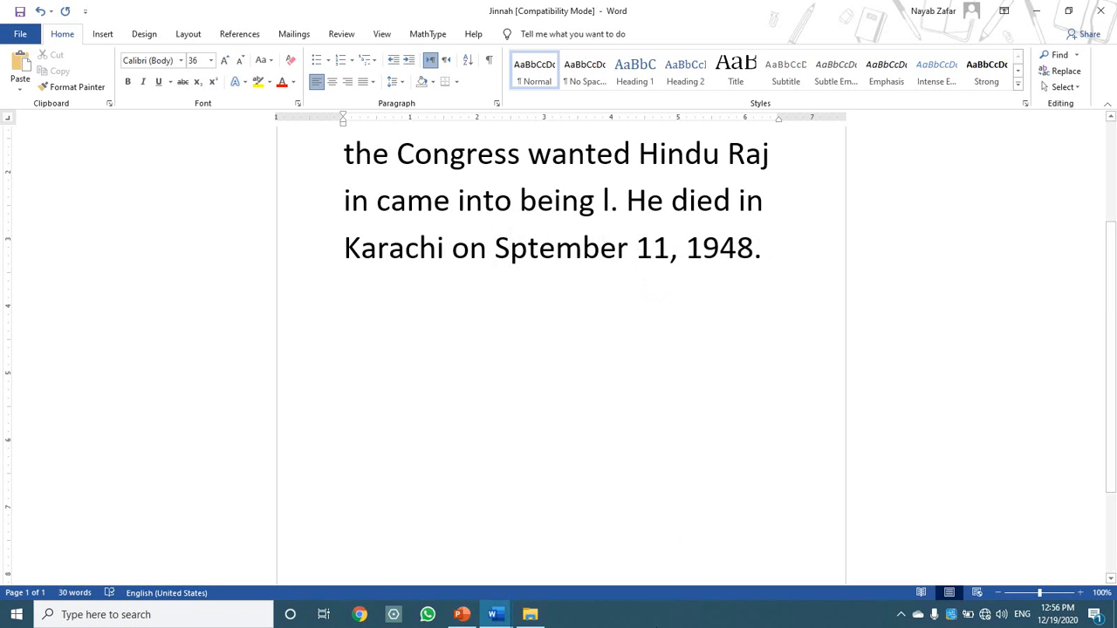
Switch to PowerPoint and start the slide show from the current "Topic 3.3.5: Copying and Pasting Text" slide.
{"action": "left_click", "coordinate": [462, 614]}
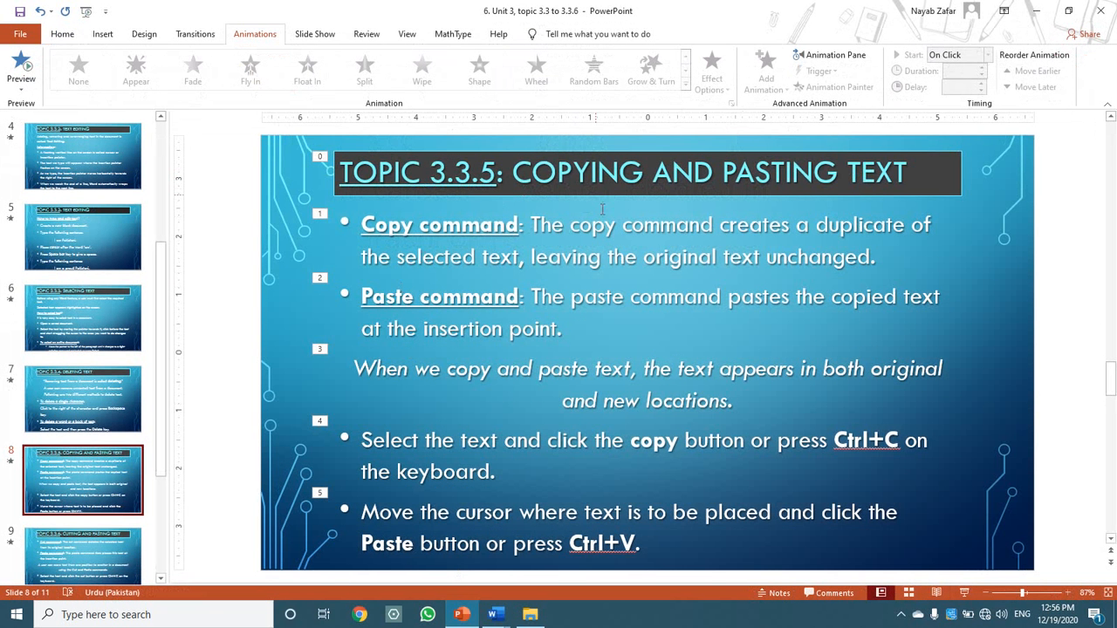
{"action": "key", "text": "shift+F5"}
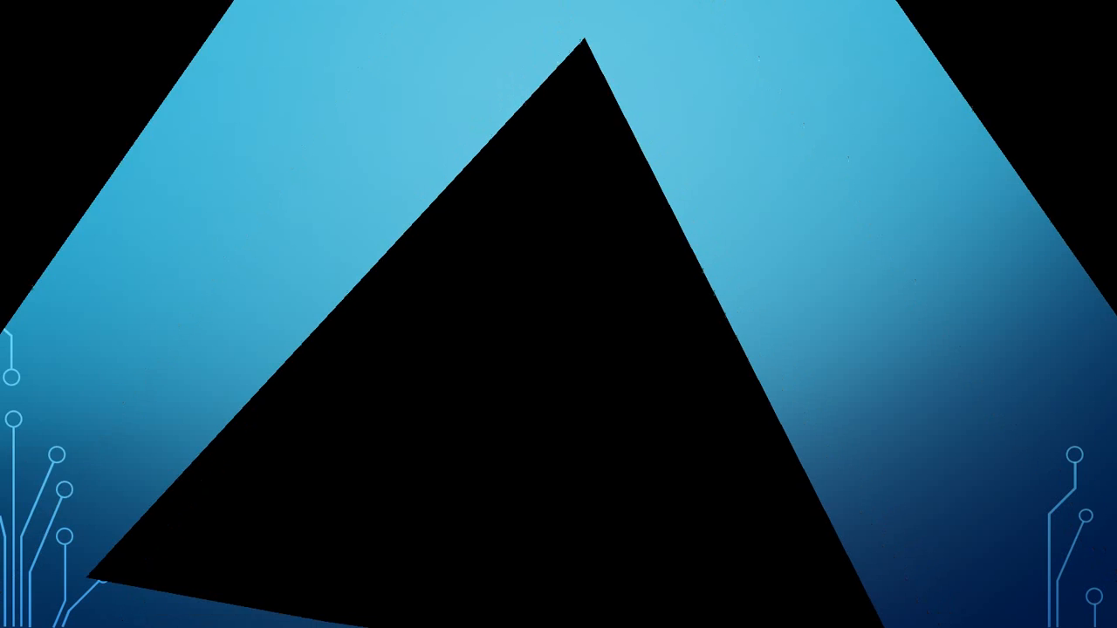